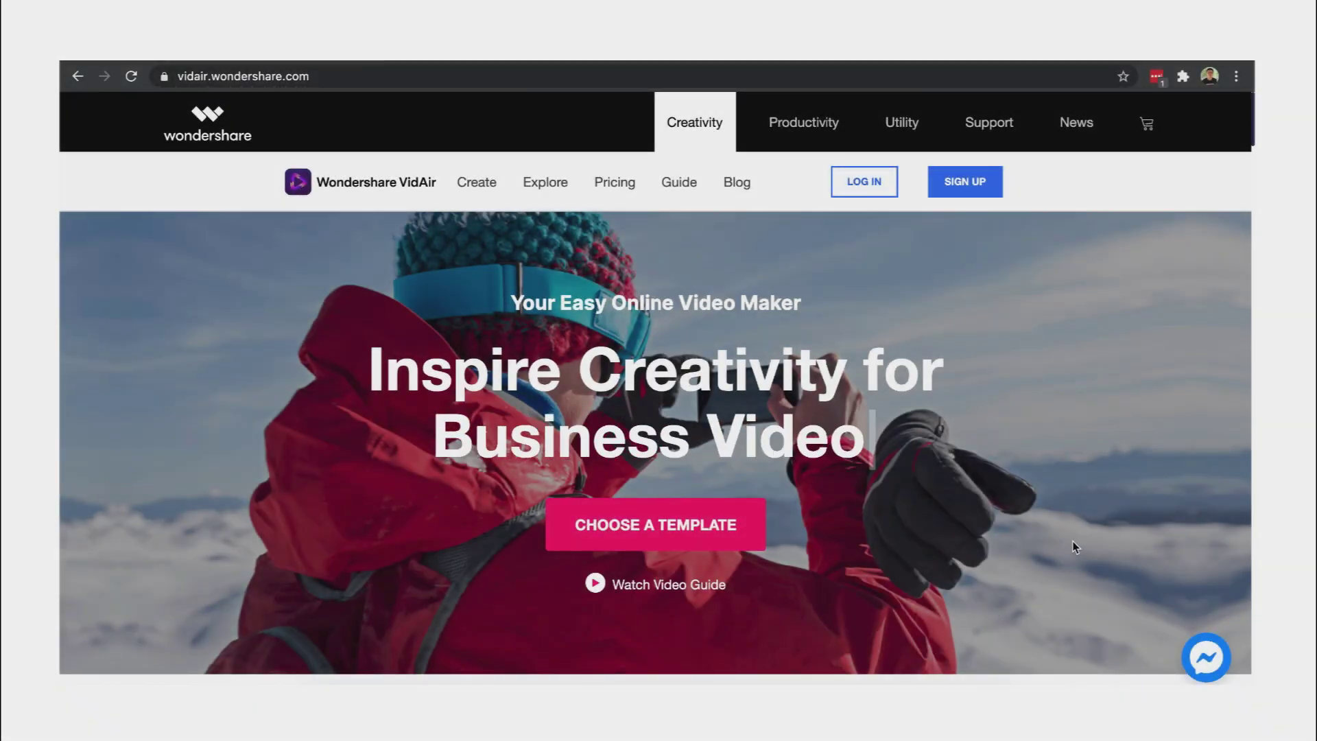
Scroll down the VidAir homepage to the 'Edit videos with more functions' section.
{"action": "scroll", "coordinate": [1073, 542], "scroll_direction": "down", "scroll_amount": 1}
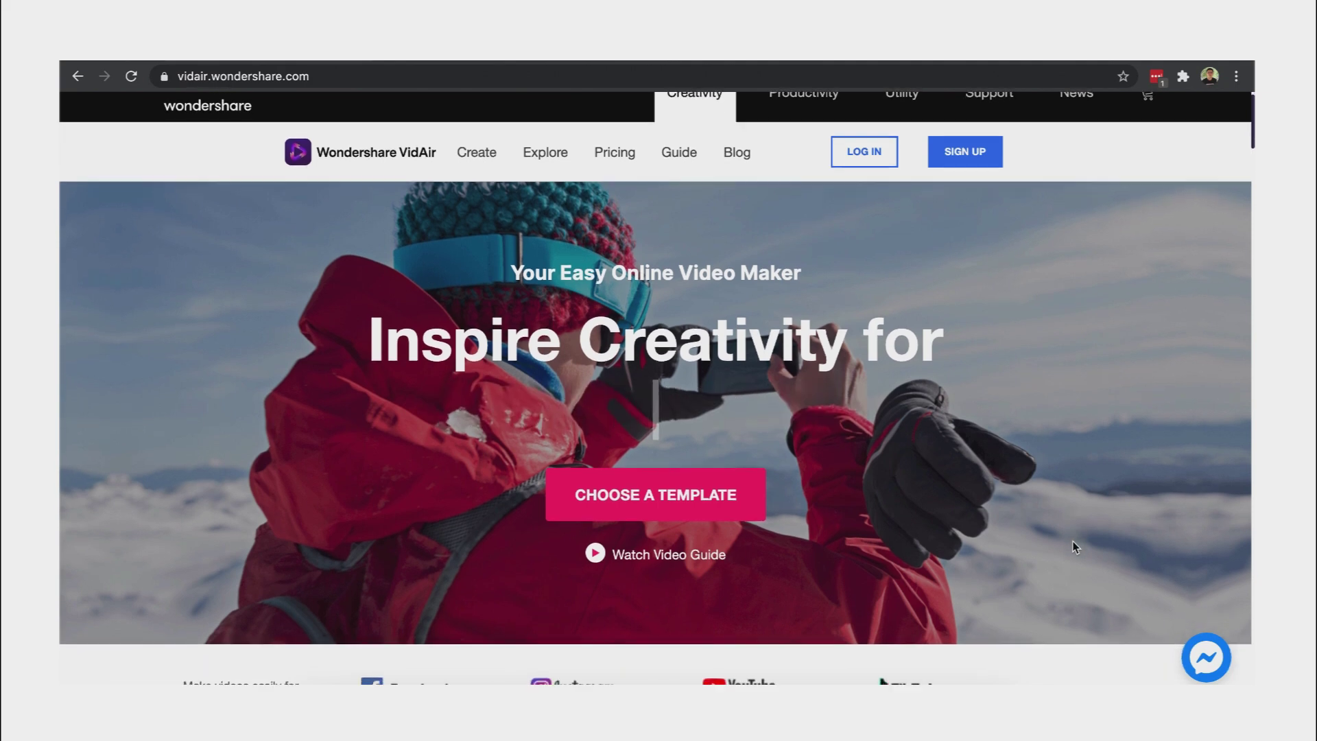
{"action": "scroll", "coordinate": [1073, 542], "scroll_direction": "down", "scroll_amount": 3}
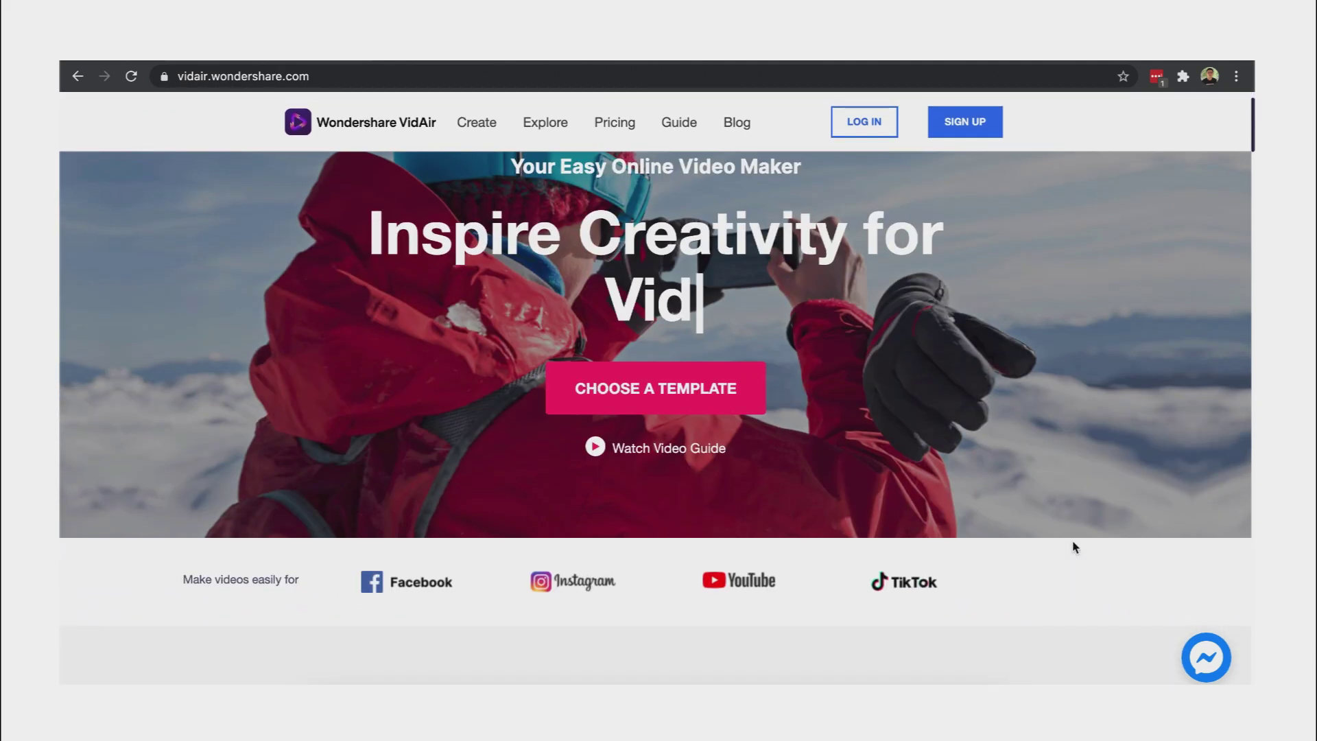
{"action": "scroll", "coordinate": [1075, 547], "scroll_direction": "down", "scroll_amount": 2}
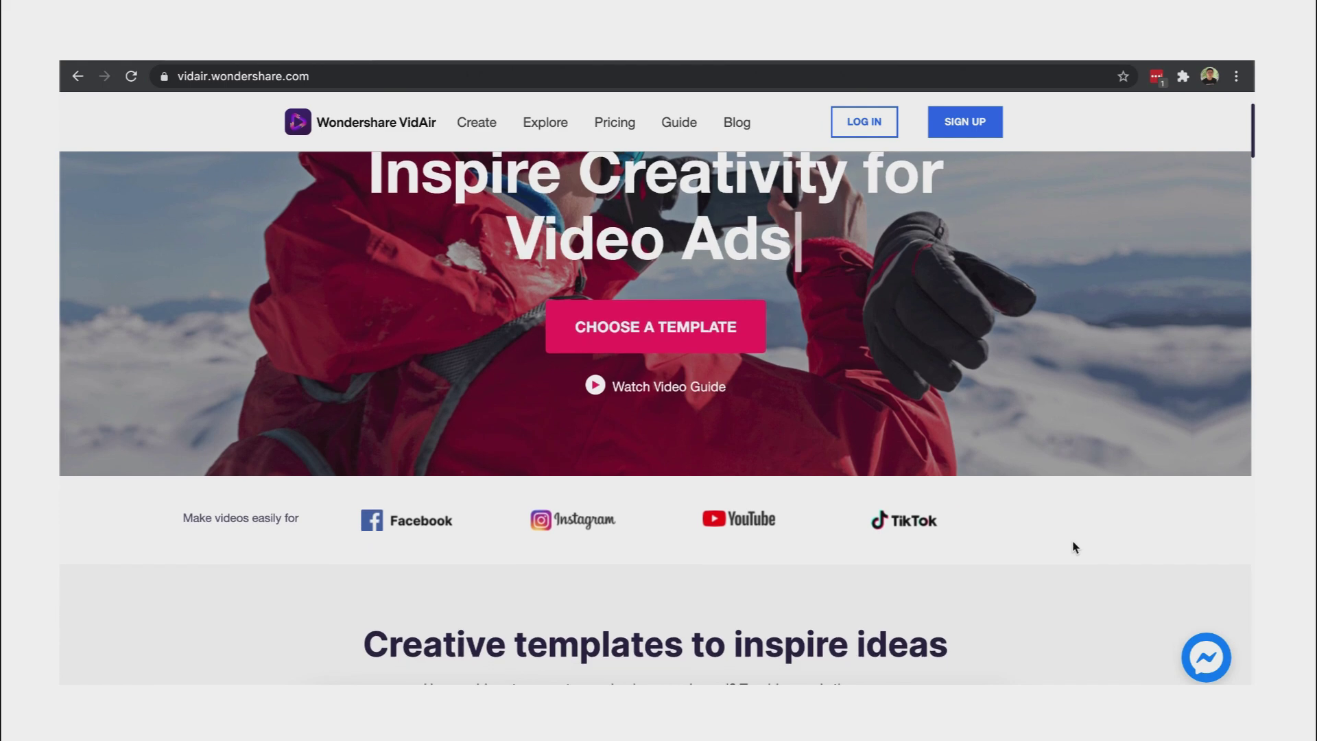
{"action": "scroll", "coordinate": [1075, 547], "scroll_direction": "down", "scroll_amount": 5}
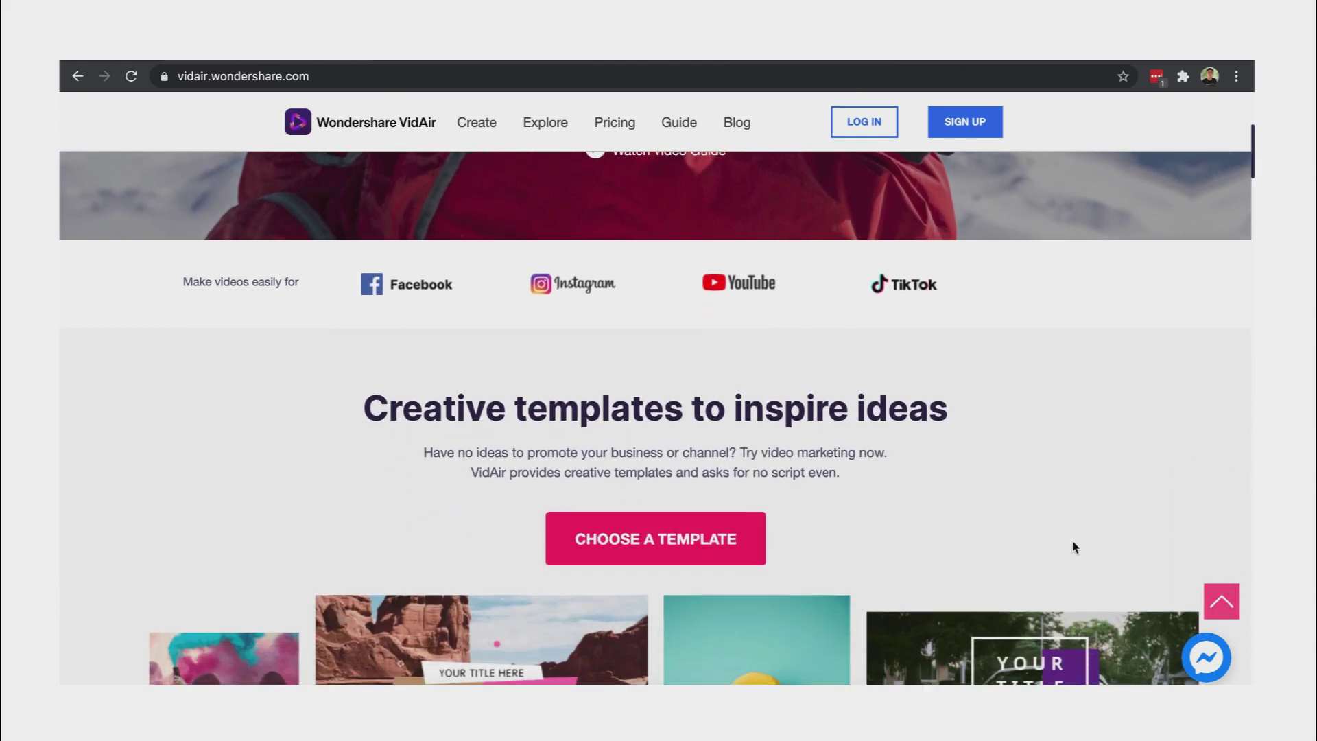
{"action": "scroll", "coordinate": [1075, 547], "scroll_direction": "down", "scroll_amount": 3}
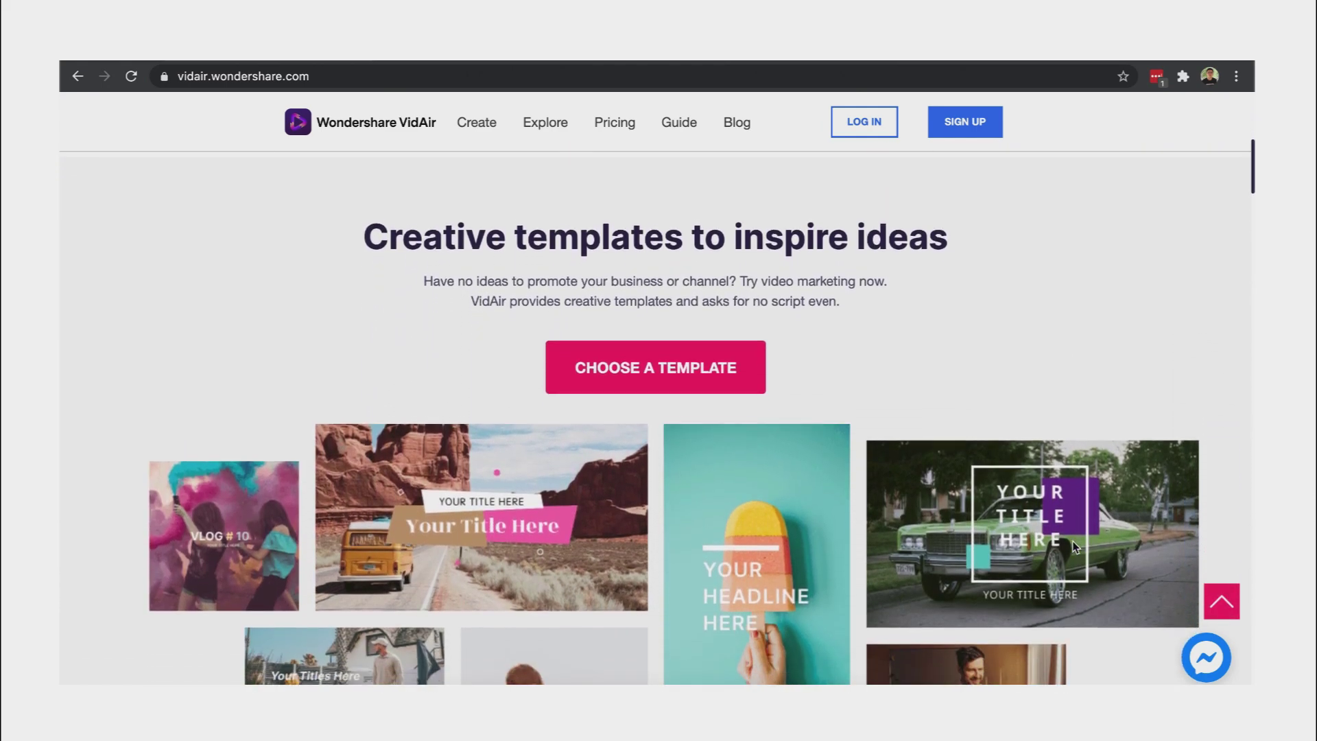
{"action": "scroll", "coordinate": [1075, 547], "scroll_direction": "down", "scroll_amount": 6}
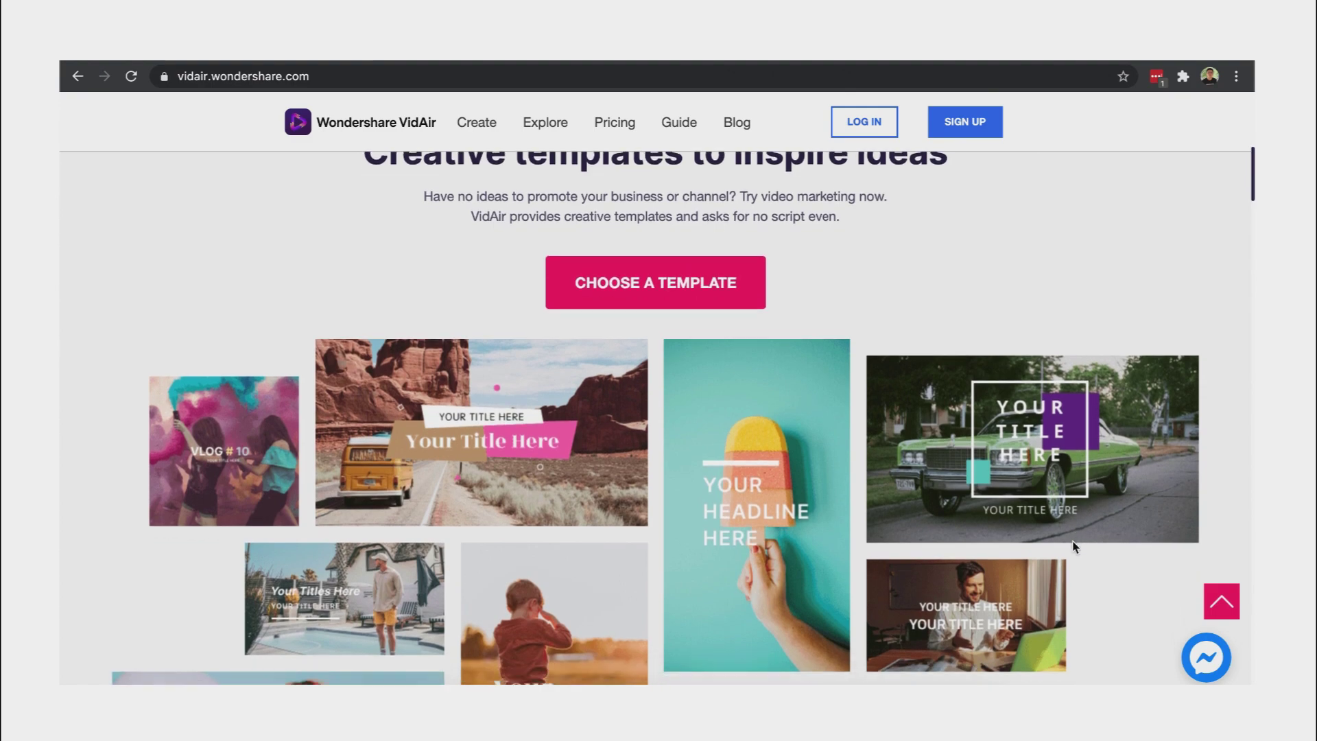
{"action": "scroll", "coordinate": [1075, 546], "scroll_direction": "down", "scroll_amount": 20}
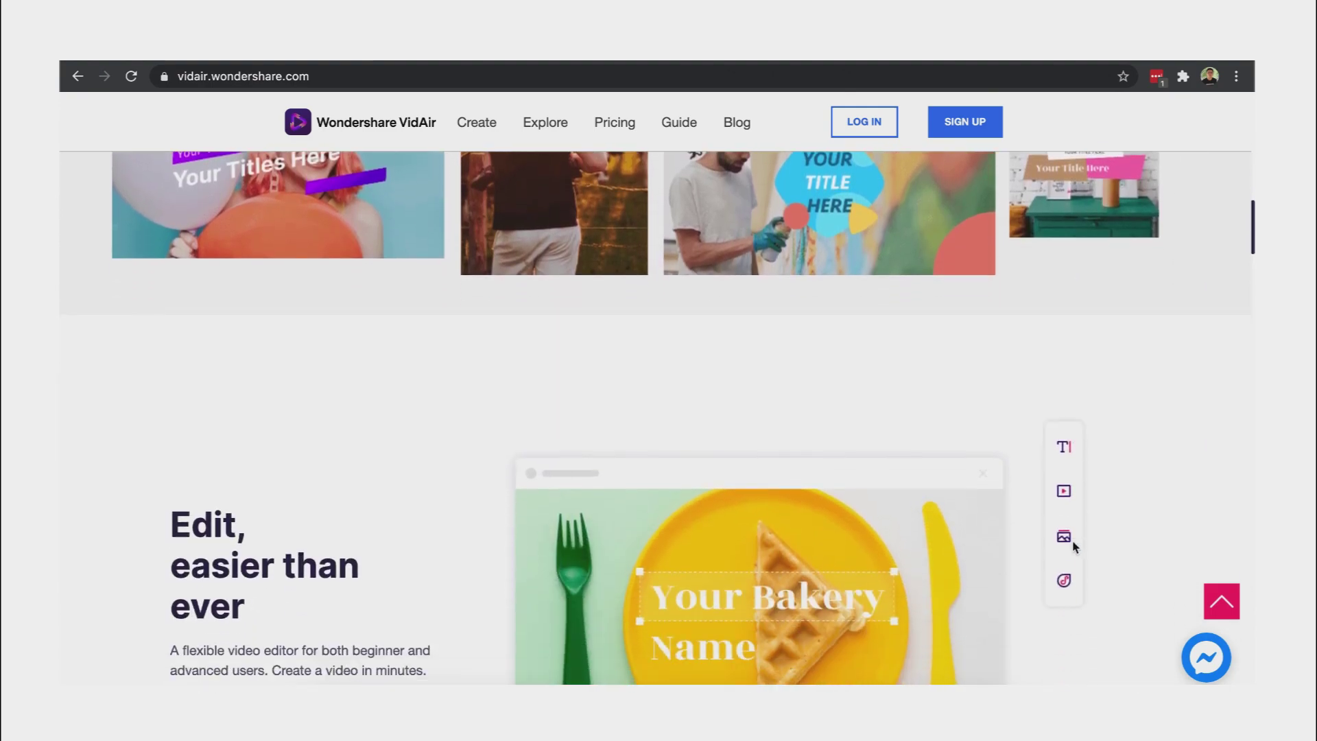
{"action": "scroll", "coordinate": [1075, 547], "scroll_direction": "down", "scroll_amount": 9}
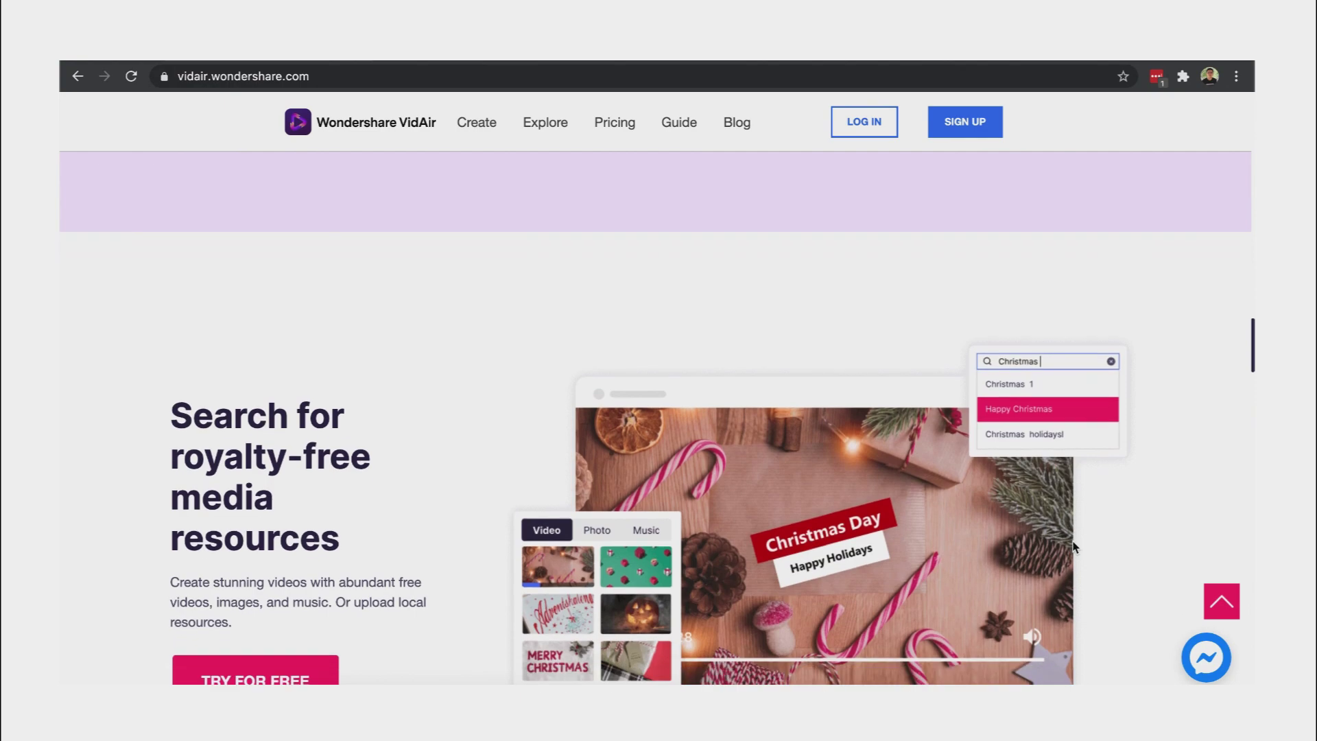
{"action": "scroll", "coordinate": [1075, 547], "scroll_direction": "down", "scroll_amount": 10}
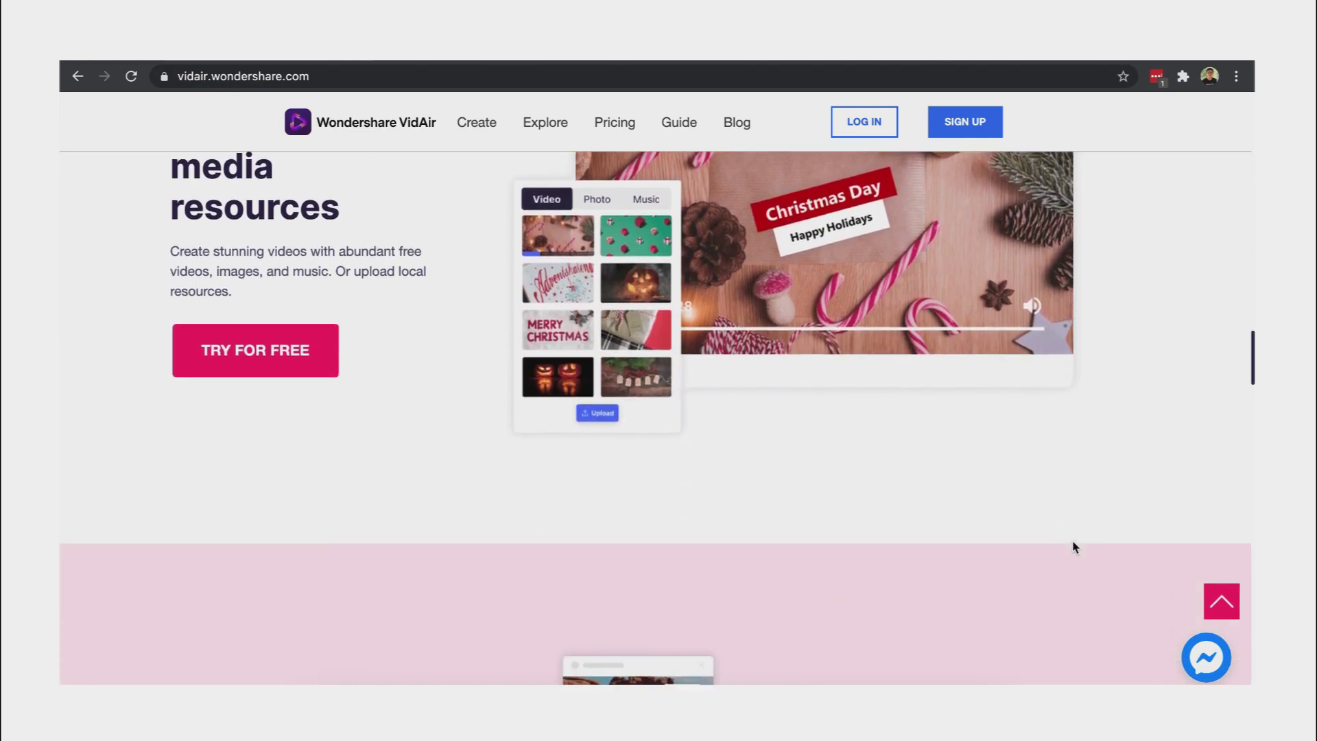
{"action": "scroll", "coordinate": [1075, 547], "scroll_direction": "down", "scroll_amount": 10}
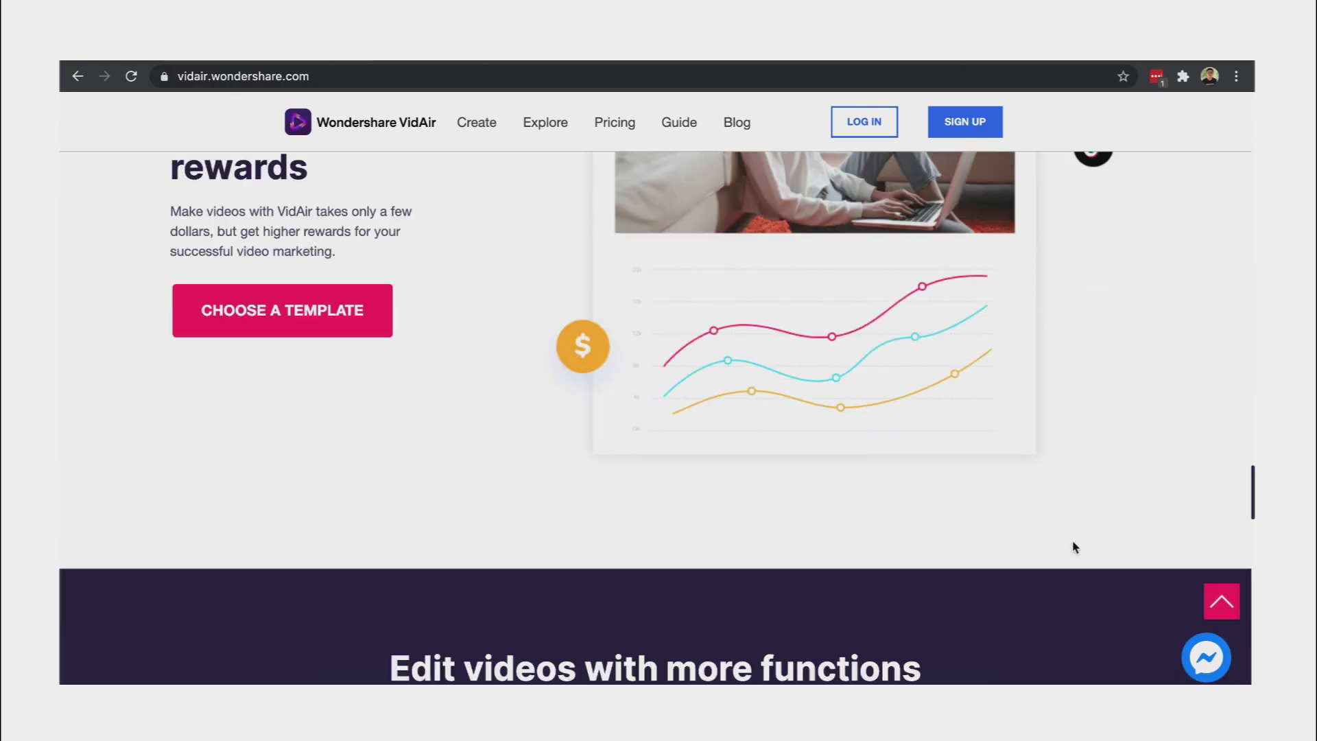
{"action": "scroll", "coordinate": [1075, 547], "scroll_direction": "down", "scroll_amount": 3}
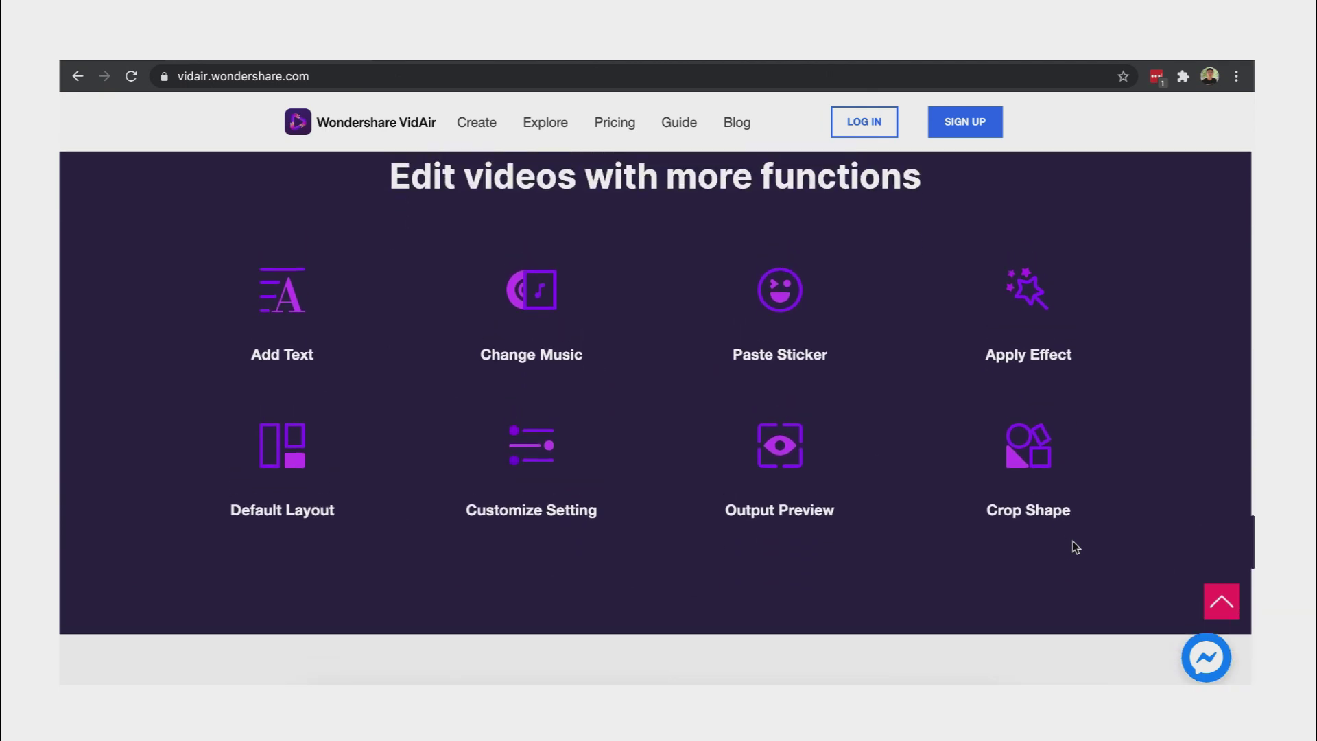
{"action": "scroll", "coordinate": [1075, 547], "scroll_direction": "down", "scroll_amount": 1}
{"action": "scroll", "coordinate": [1075, 547], "scroll_direction": "down", "scroll_amount": 2}
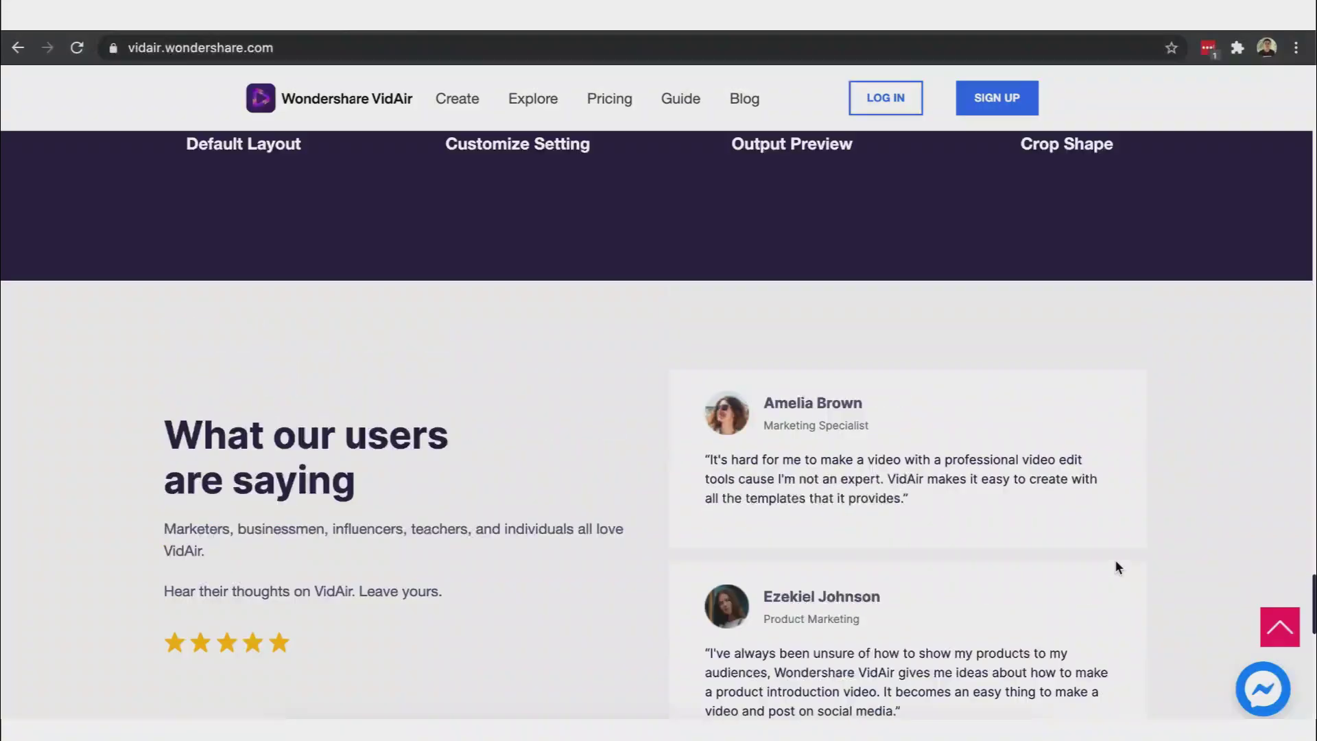
Return to the top of the VidAir homepage.
{"action": "scroll", "coordinate": [1119, 567], "scroll_direction": "up", "scroll_amount": 7}
{"action": "scroll", "coordinate": [1166, 583], "scroll_direction": "up", "scroll_amount": 1}
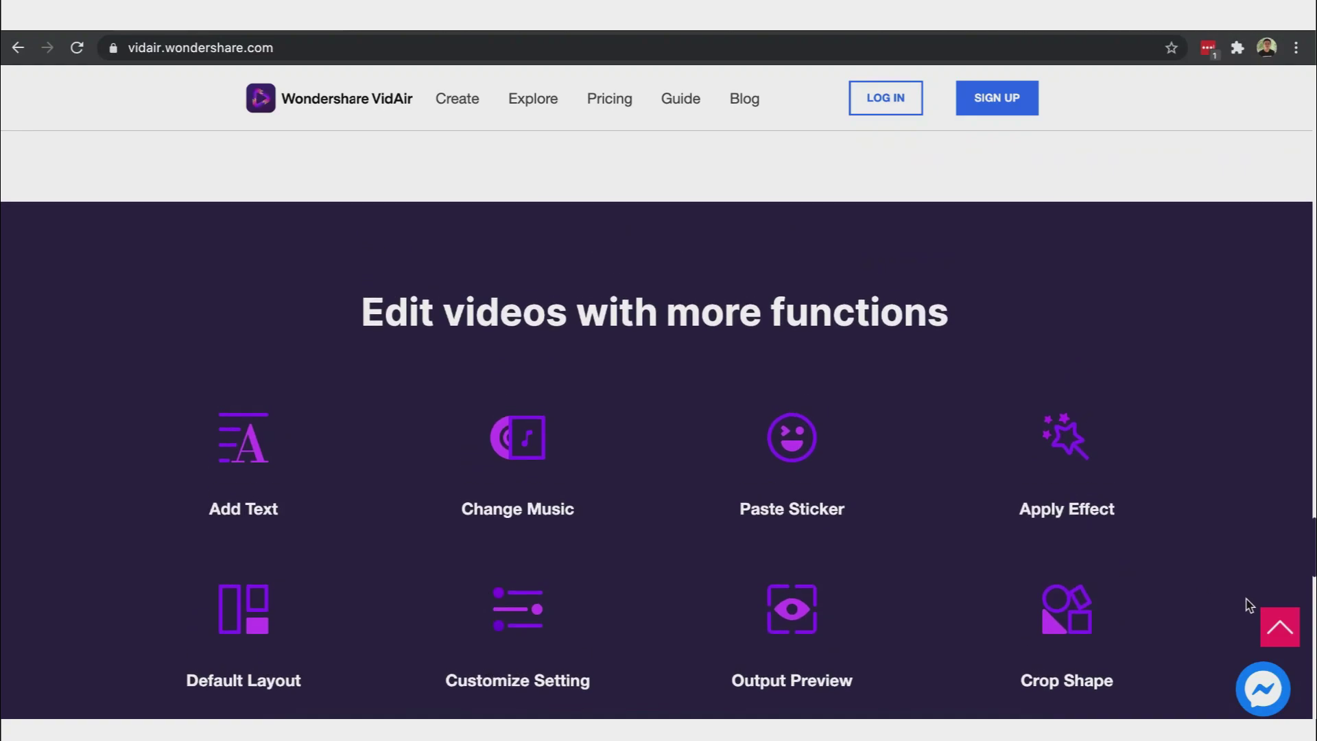
{"action": "left_click", "coordinate": [1276, 626]}
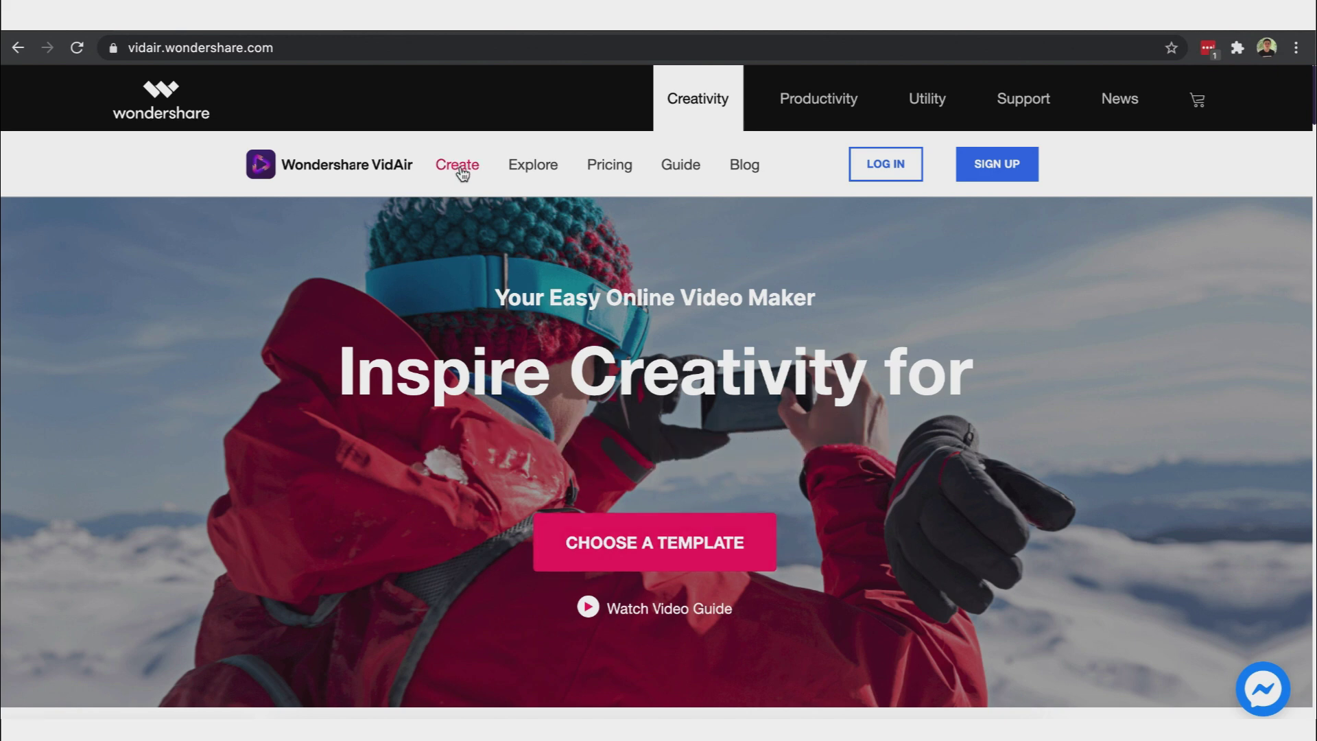
Open CHOOSE A TEMPLATE and browse the video templates page and its categories.
{"action": "left_click", "coordinate": [641, 547]}
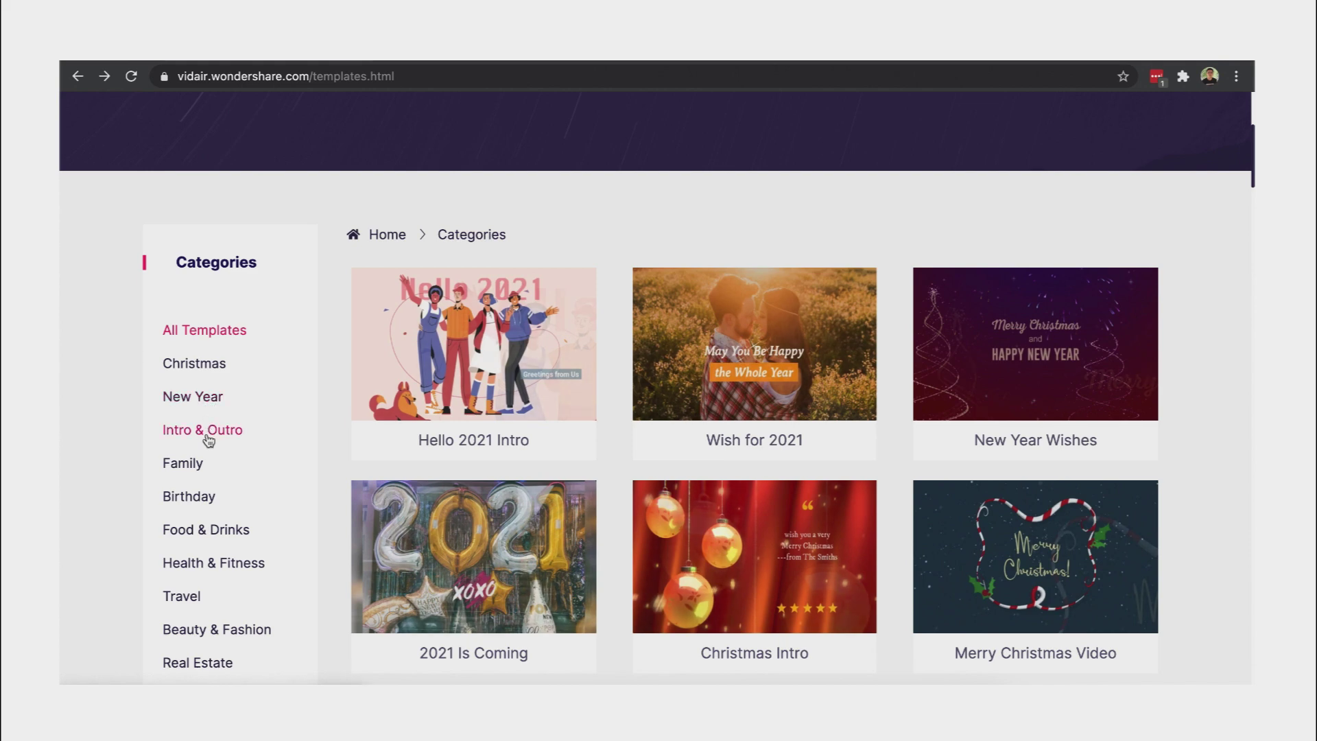
{"action": "scroll", "coordinate": [208, 439], "scroll_direction": "down", "scroll_amount": 1}
{"action": "scroll", "coordinate": [212, 481], "scroll_direction": "down", "scroll_amount": 1}
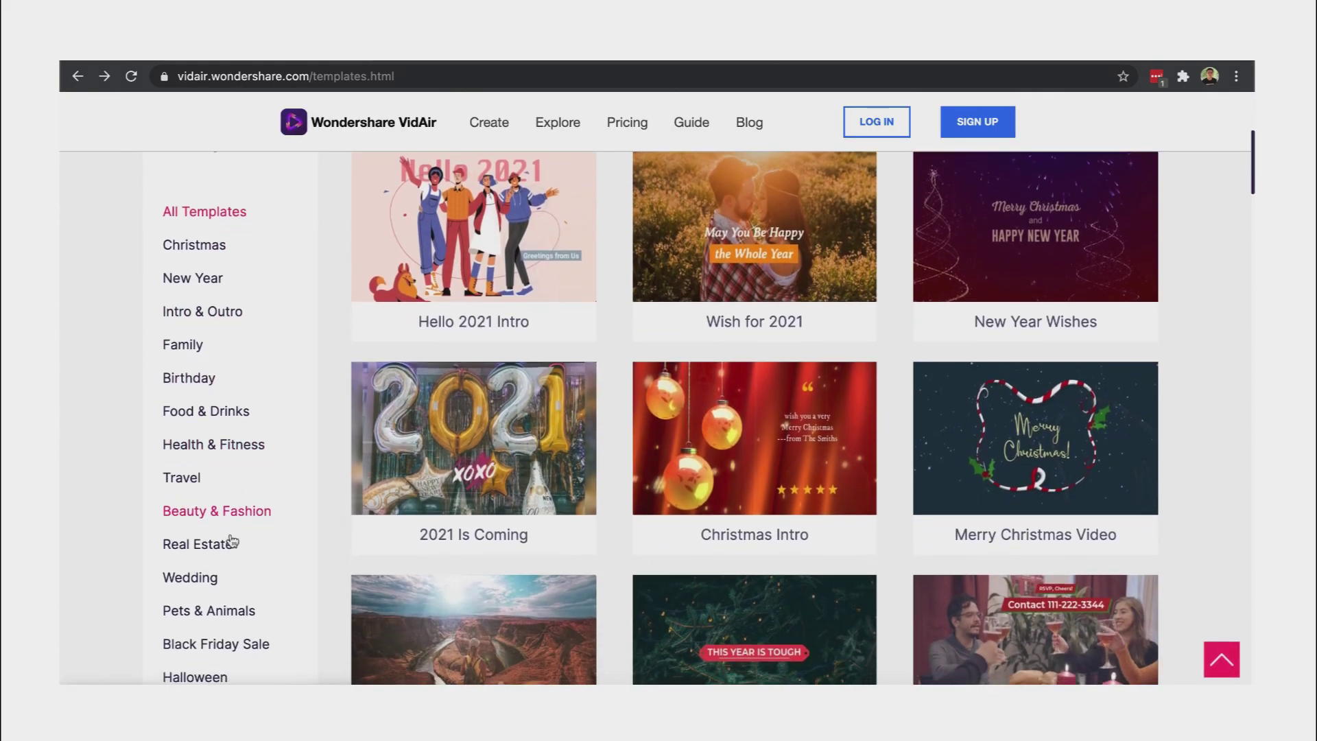
{"action": "scroll", "coordinate": [230, 542], "scroll_direction": "down", "scroll_amount": 2}
{"action": "scroll", "coordinate": [307, 521], "scroll_direction": "up", "scroll_amount": 8}
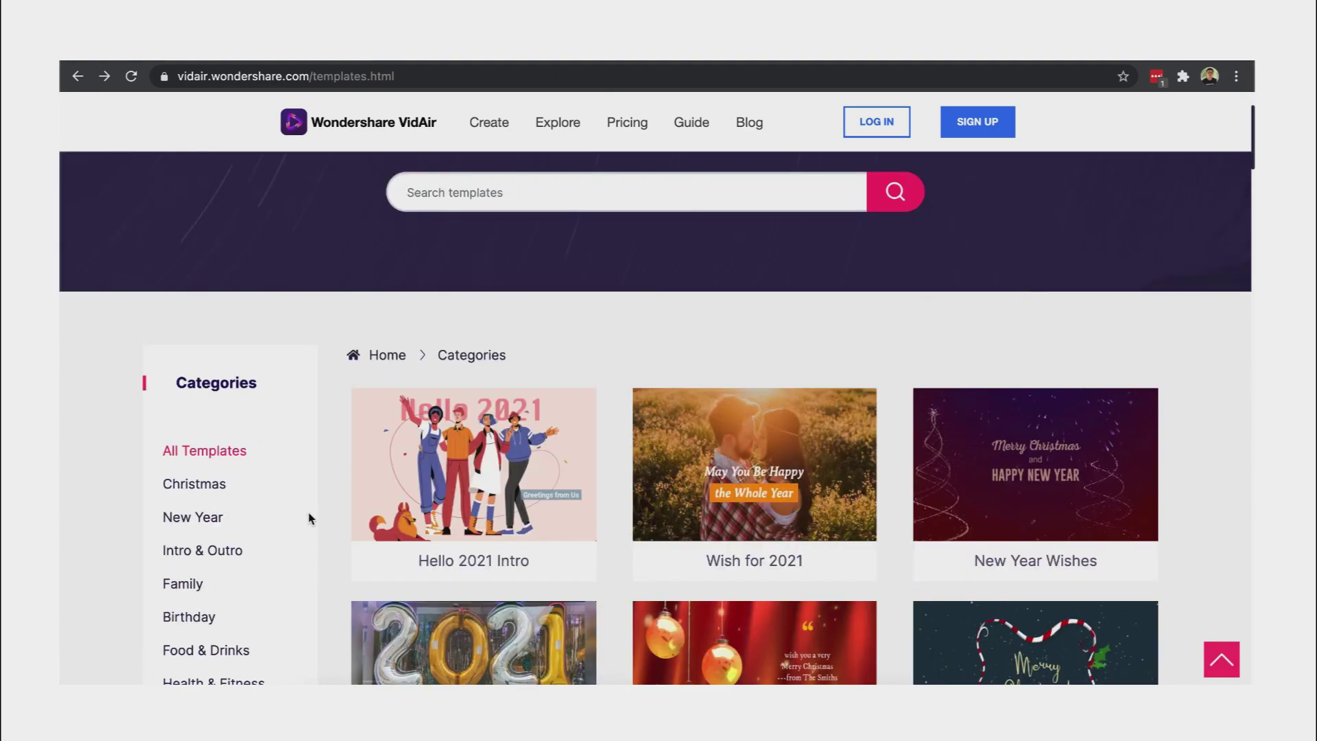
{"action": "scroll", "coordinate": [320, 508], "scroll_direction": "down", "scroll_amount": 2}
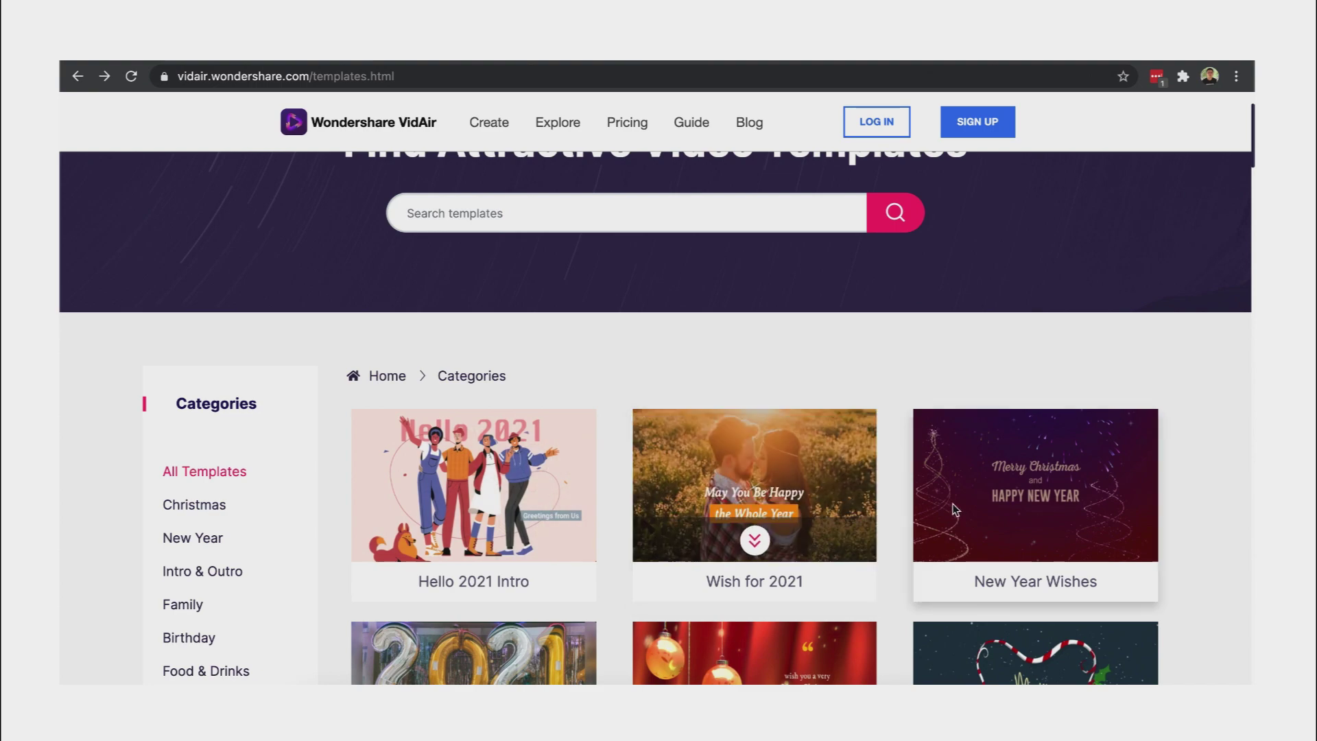
{"action": "scroll", "coordinate": [920, 528], "scroll_direction": "down", "scroll_amount": 8}
Sign in with the Wondershare ID and start a Wide (16:9) Goals Setting project.
{"action": "left_click", "coordinate": [772, 282]}
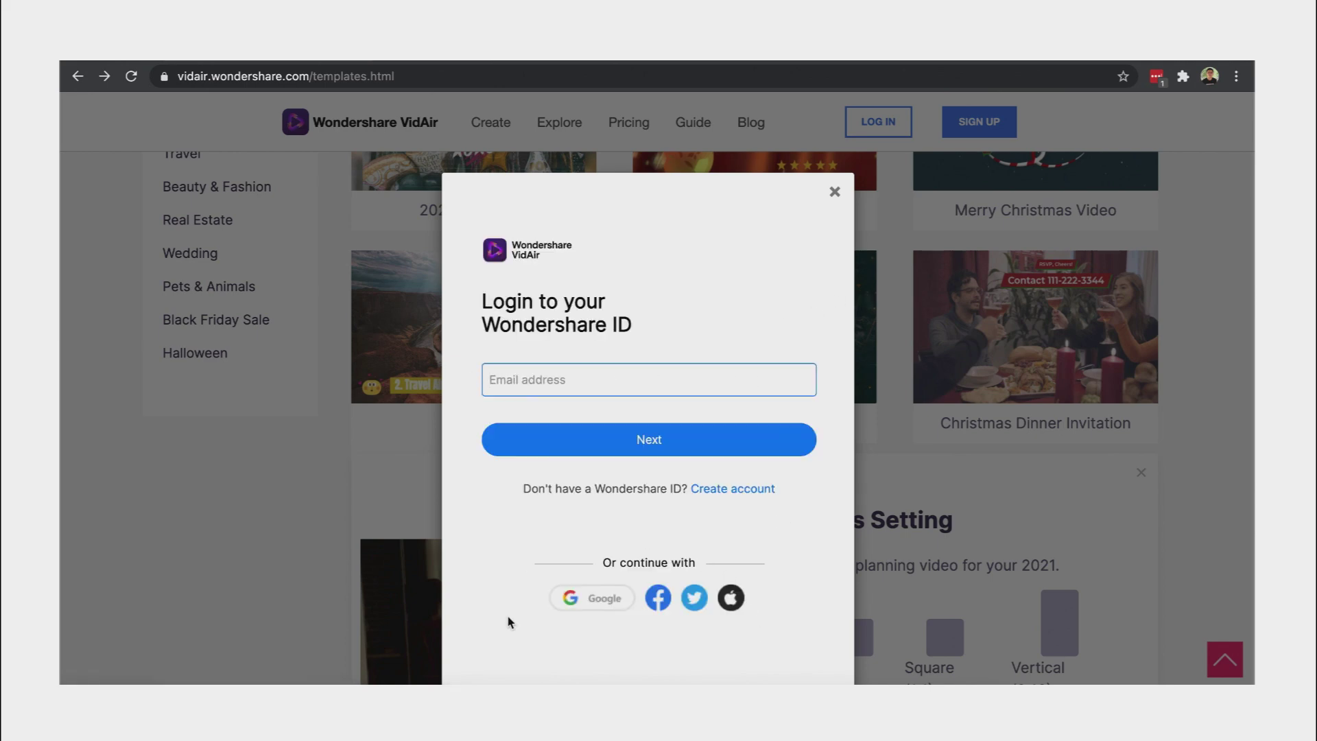
{"action": "left_click", "coordinate": [650, 603]}
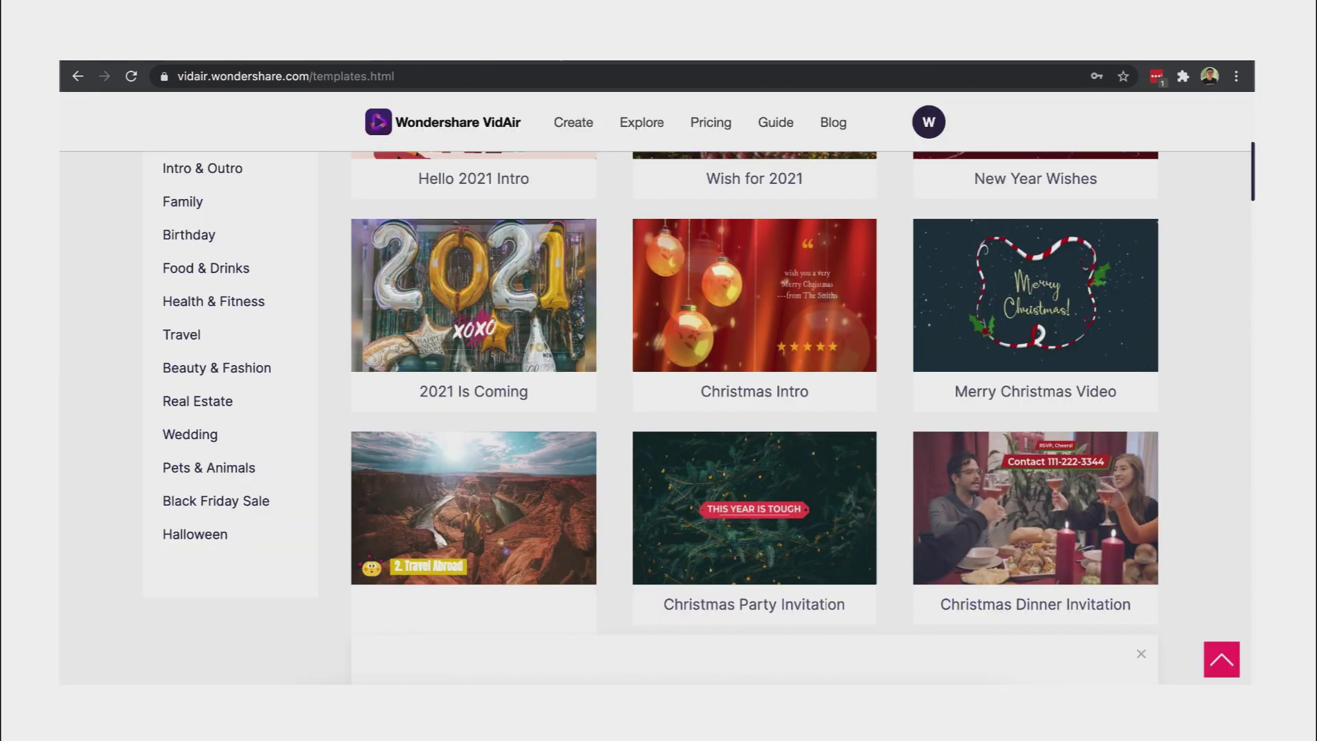
{"action": "scroll", "coordinate": [635, 486], "scroll_direction": "down", "scroll_amount": 6}
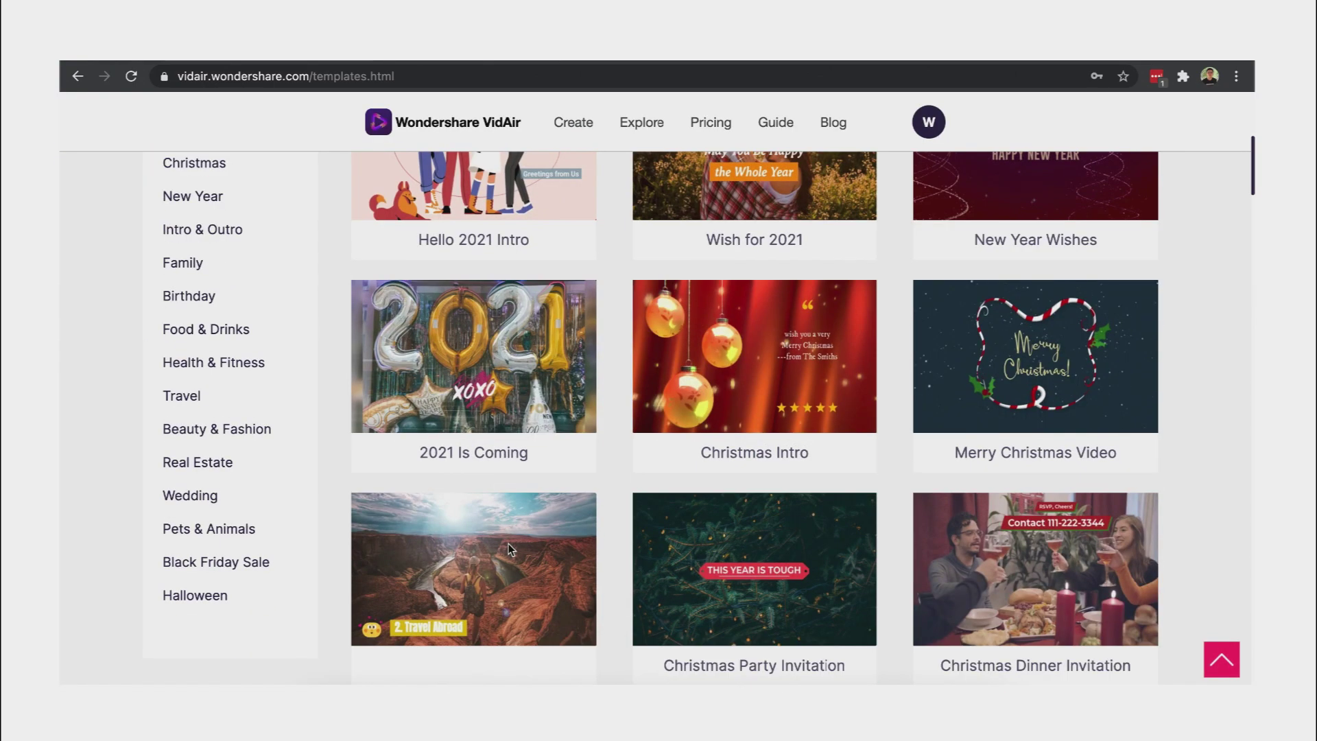
{"action": "scroll", "coordinate": [590, 603], "scroll_direction": "down", "scroll_amount": 1}
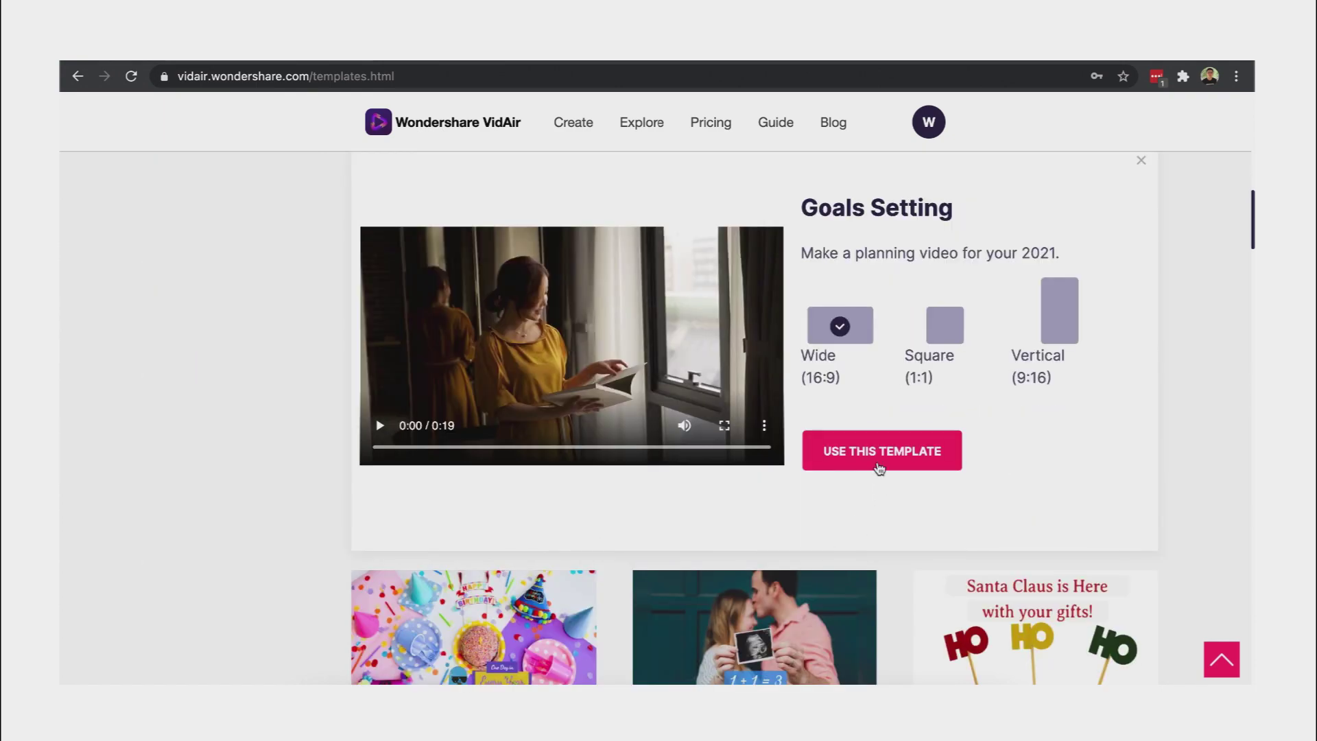
{"action": "left_click", "coordinate": [879, 462]}
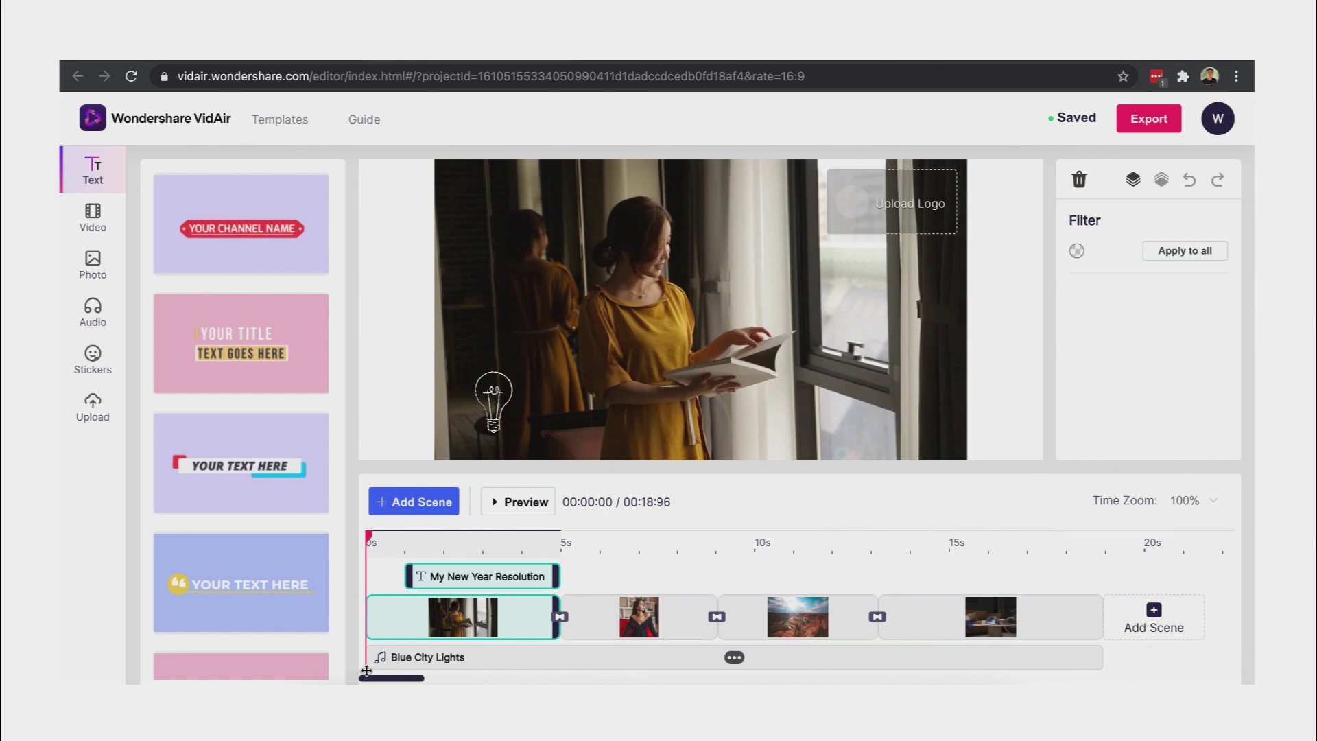
Select the My New Year Resolution title clip and return the playhead to 00:01:00.
{"action": "left_click", "coordinate": [514, 547]}
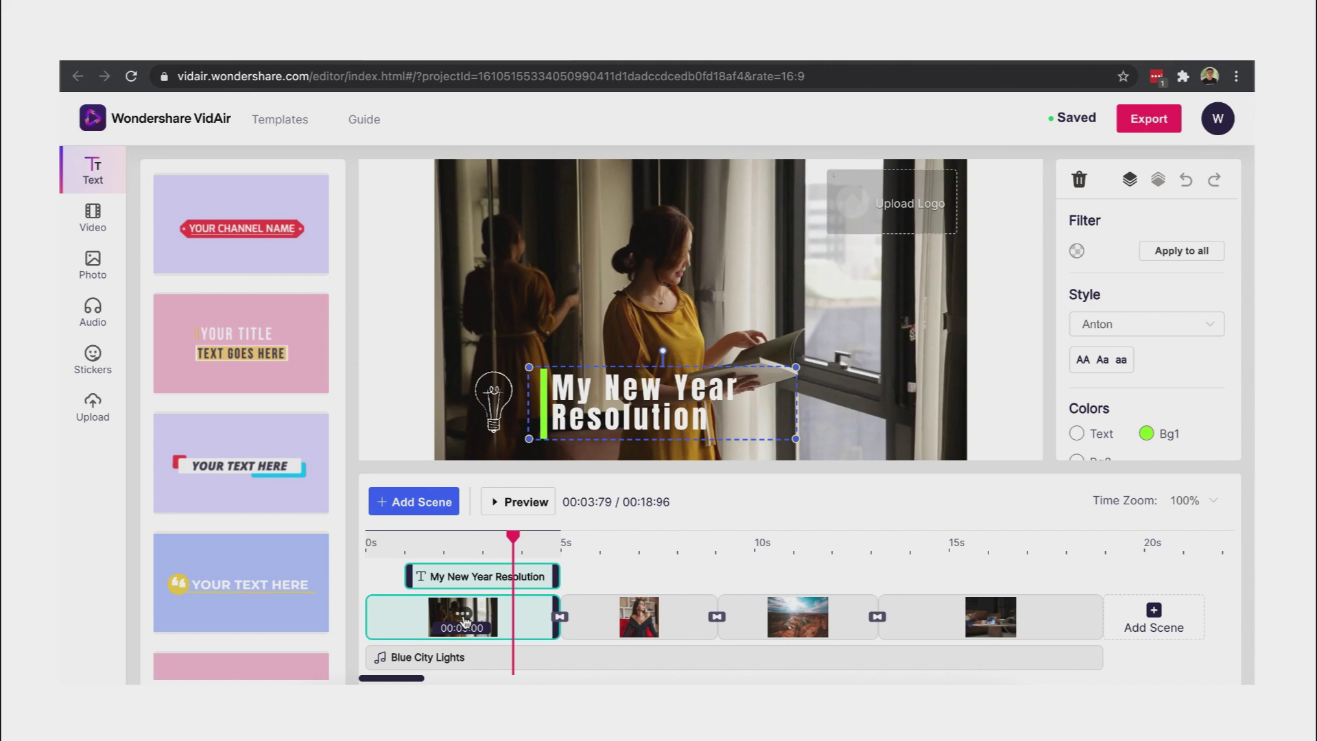
{"action": "left_click", "coordinate": [464, 617]}
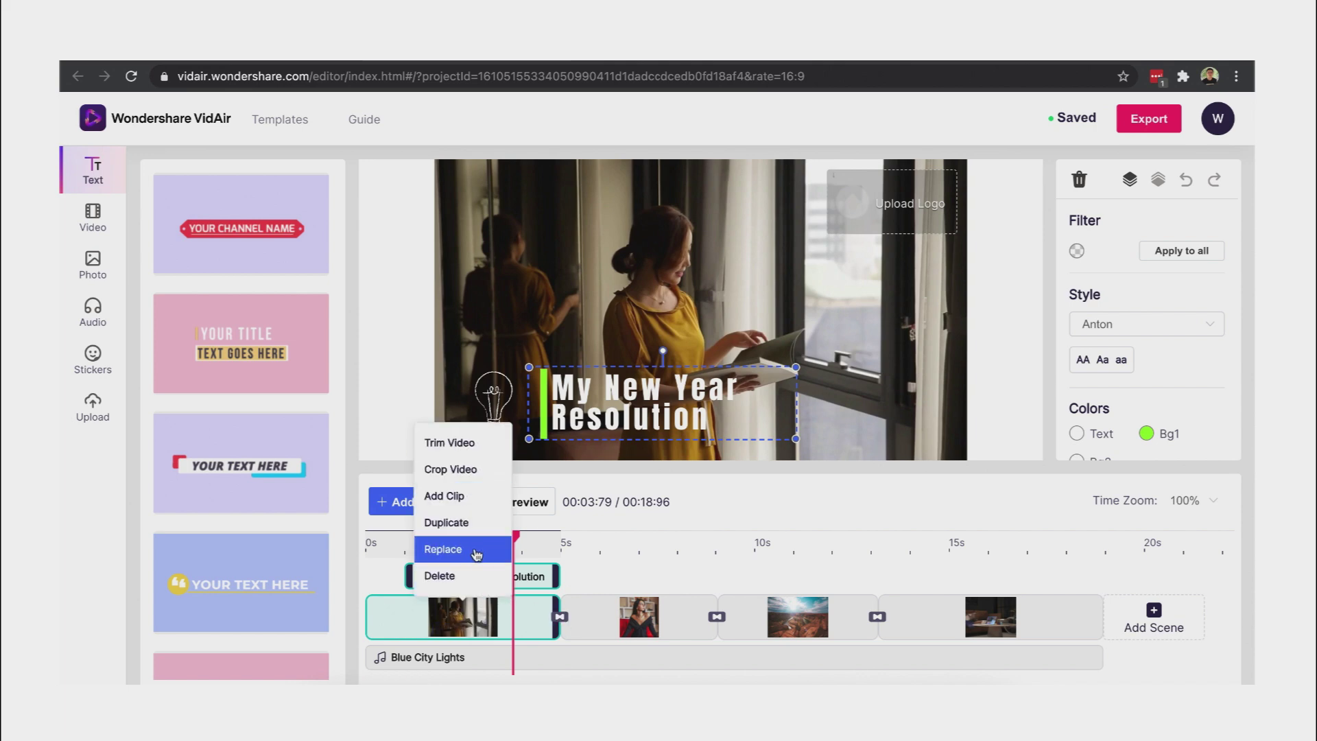
{"action": "left_click_drag", "start_coordinate": [515, 535], "coordinate": [409, 536]}
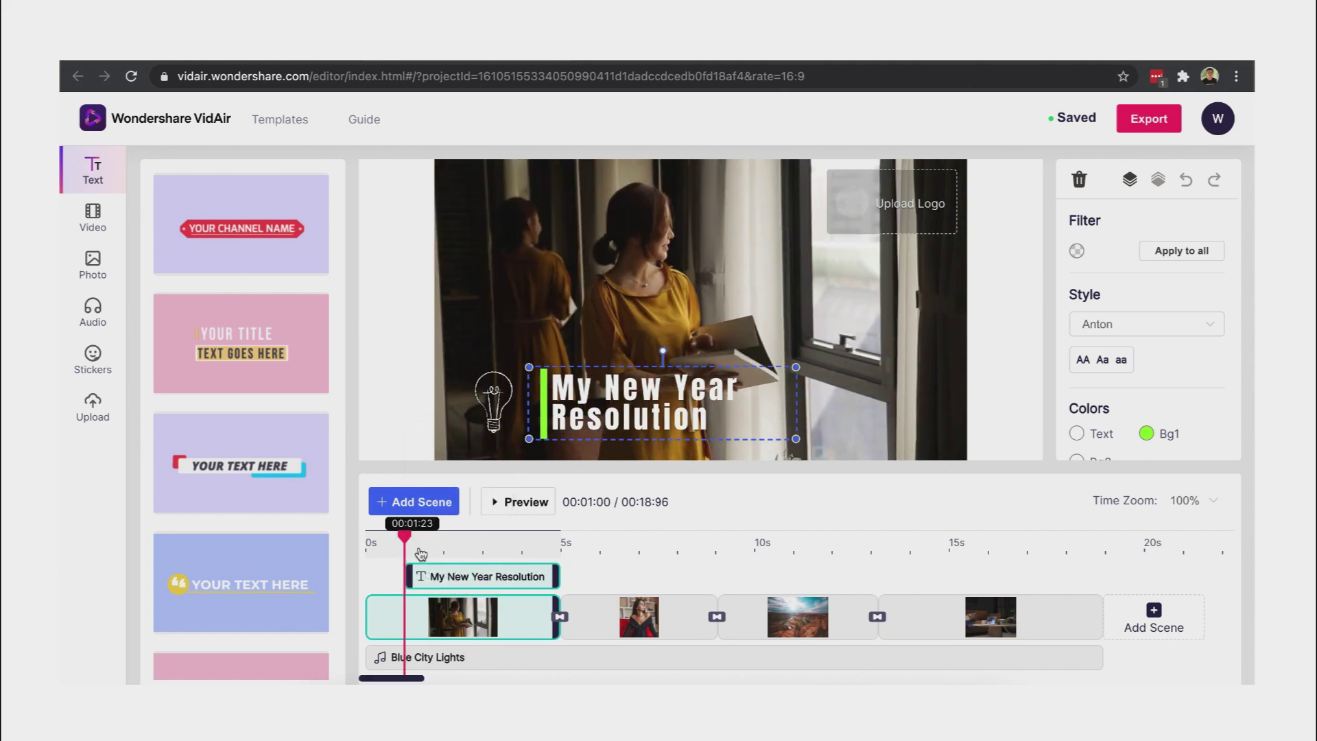
Keep the title wording and colour it orange with a yellow accent bar.
{"action": "double_click", "coordinate": [511, 580]}
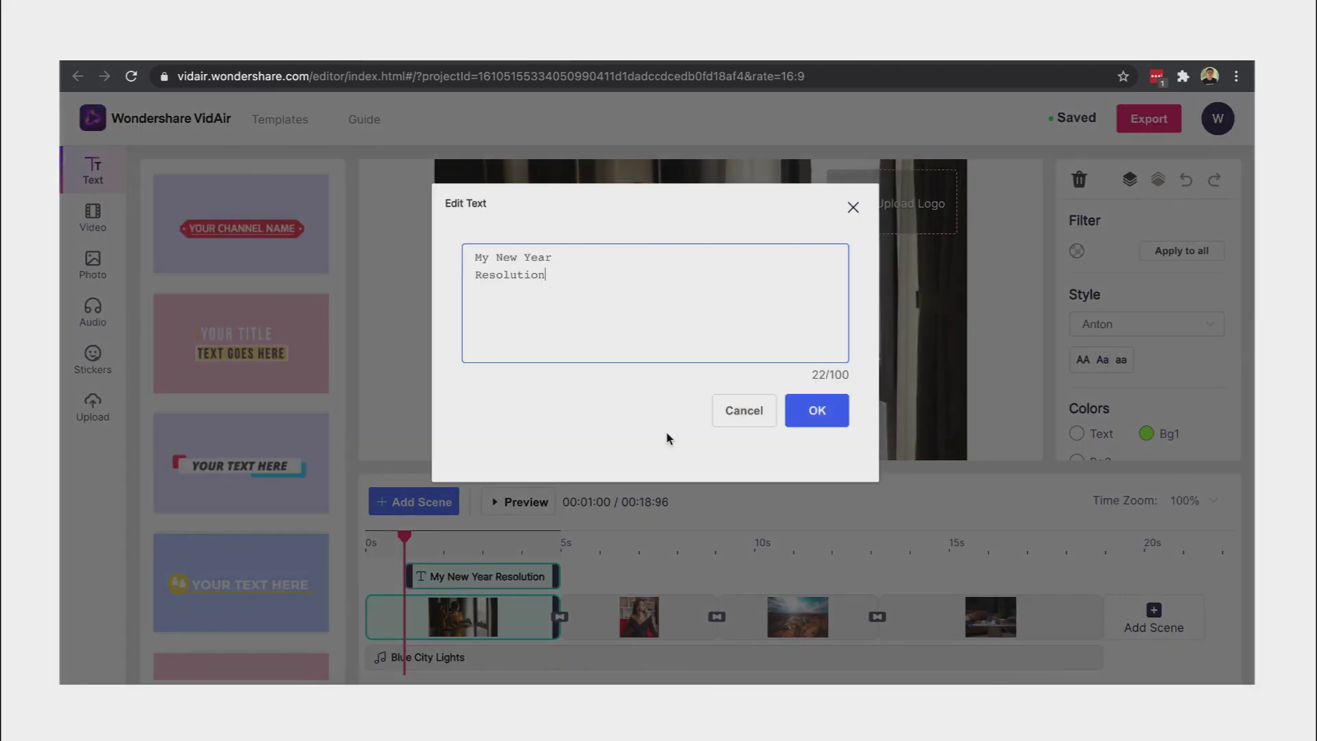
{"action": "left_click", "coordinate": [804, 410]}
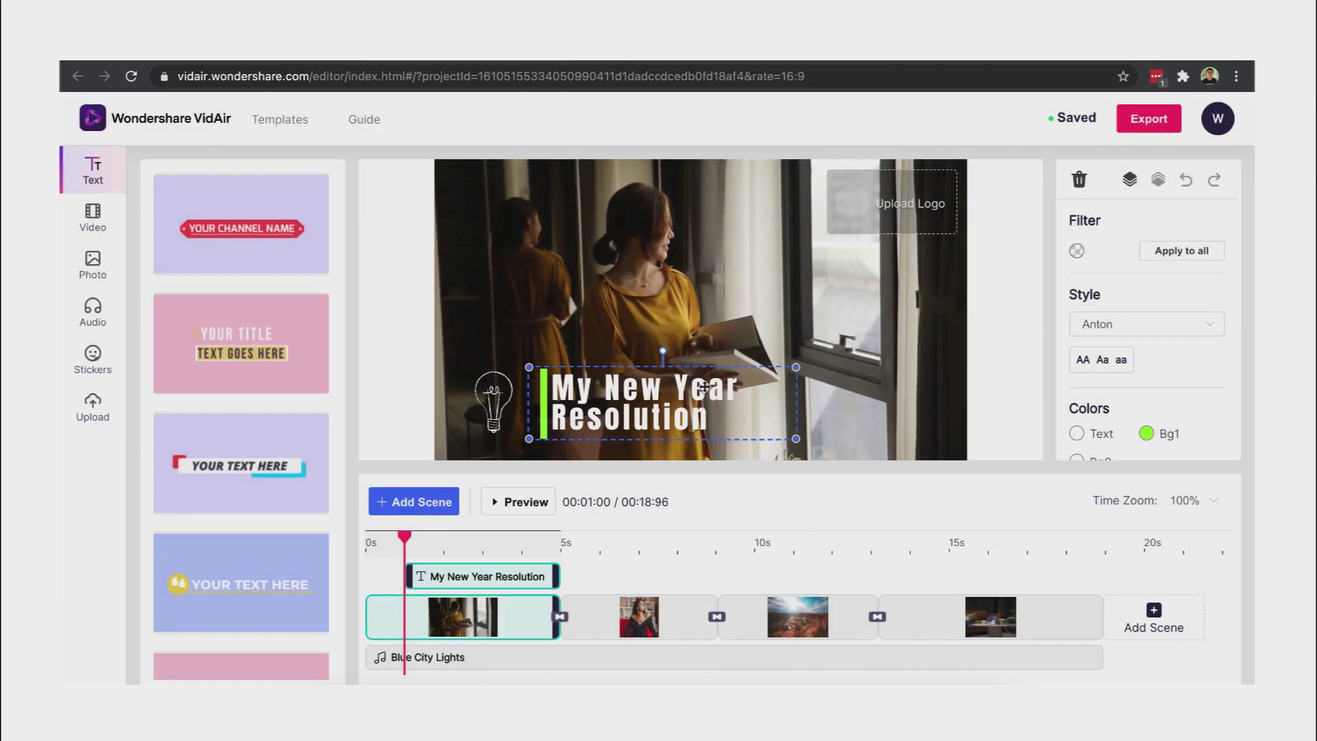
{"action": "scroll", "coordinate": [1127, 359], "scroll_direction": "down", "scroll_amount": 1}
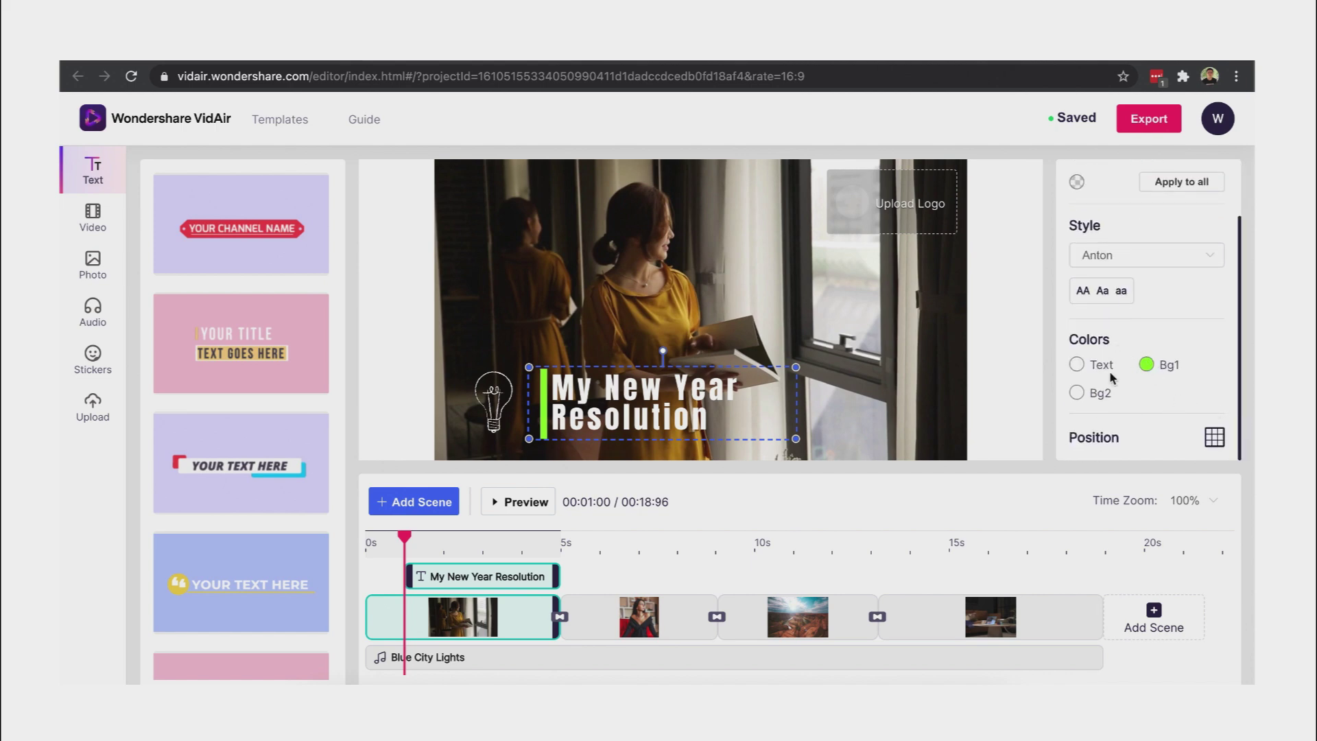
{"action": "left_click", "coordinate": [1077, 364]}
{"action": "left_click", "coordinate": [1030, 584]}
{"action": "left_click", "coordinate": [1168, 639]}
{"action": "left_click", "coordinate": [1076, 364]}
{"action": "left_click", "coordinate": [1076, 365]}
{"action": "left_click", "coordinate": [1076, 364]}
{"action": "left_click", "coordinate": [1029, 558]}
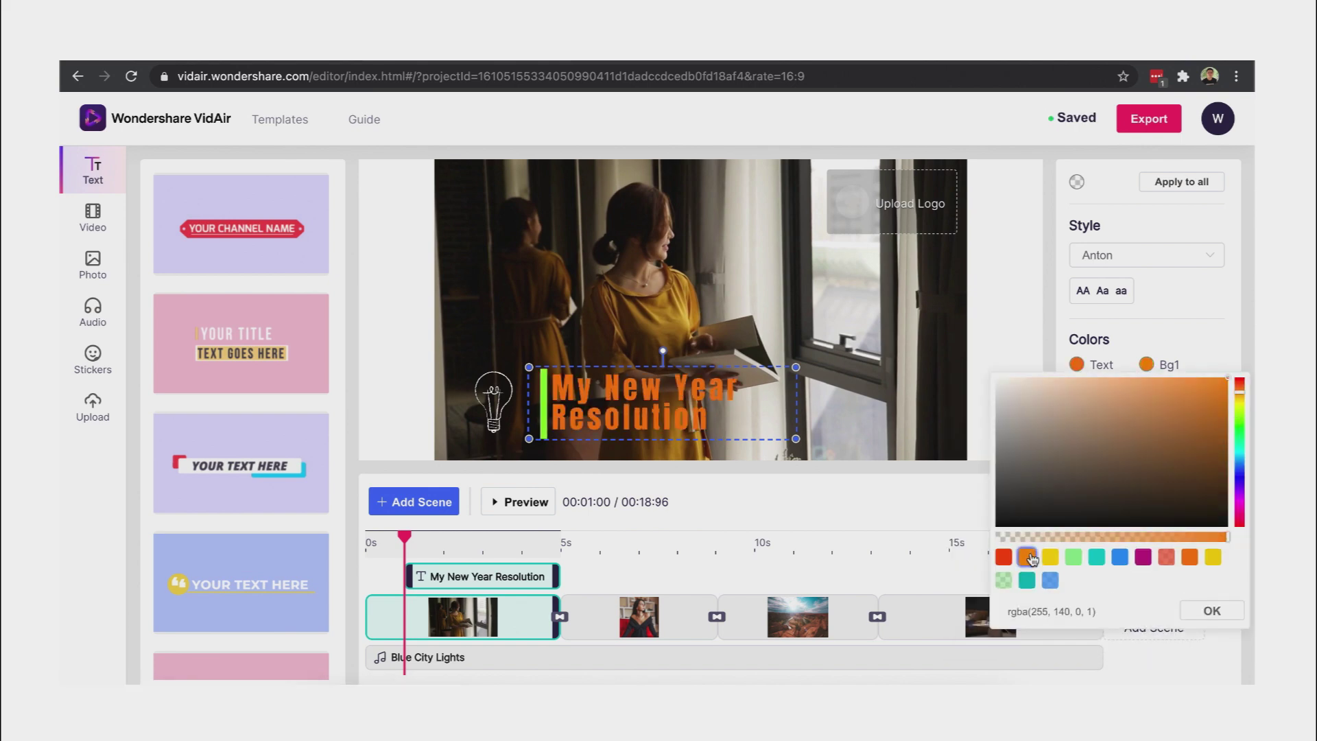
{"action": "left_click", "coordinate": [1158, 376]}
Change the title font from AveriaSerifLibre to BebasNeue.
{"action": "left_click", "coordinate": [1153, 323]}
{"action": "left_click", "coordinate": [1150, 345]}
{"action": "left_click", "coordinate": [1150, 328]}
{"action": "left_click", "coordinate": [1139, 506]}
Preview the YOUR TITLE and YOUR TEXT HERE lower-third text templates.
{"action": "left_click", "coordinate": [96, 183]}
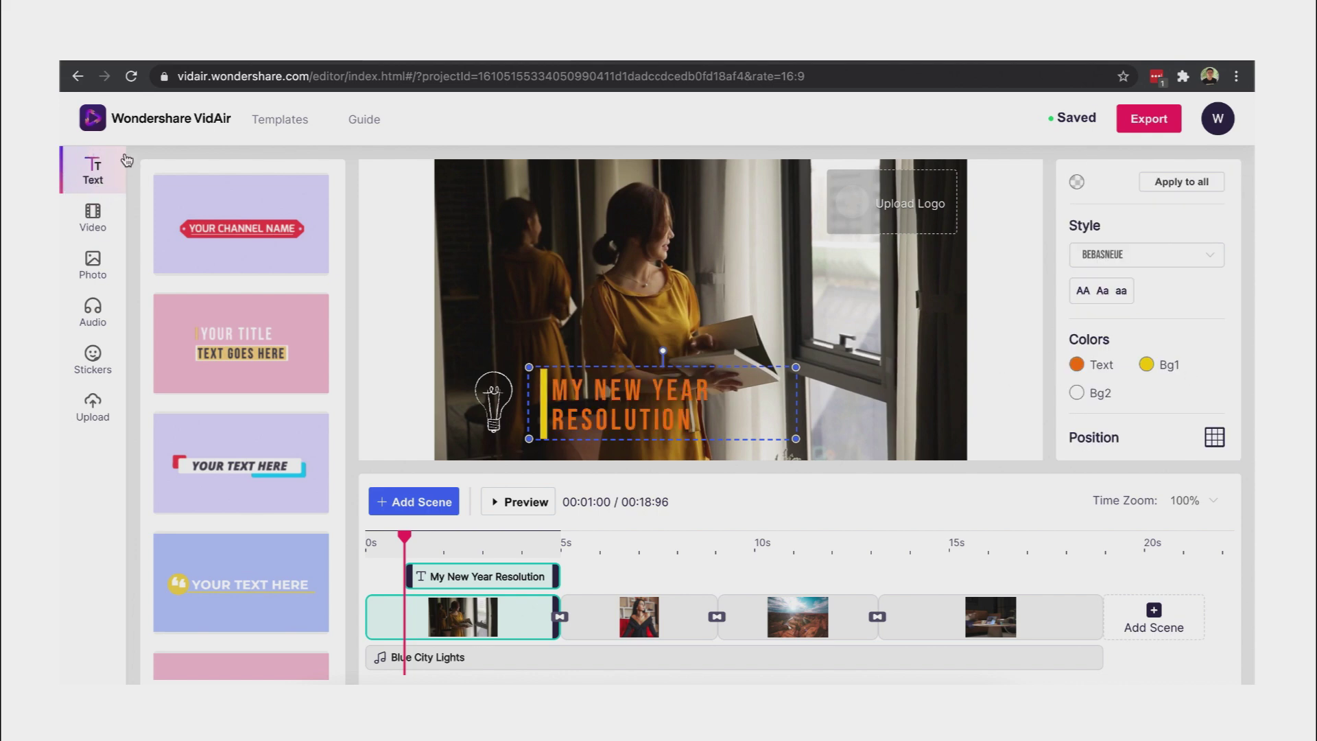
{"action": "mouse_move", "coordinate": [324, 282]}
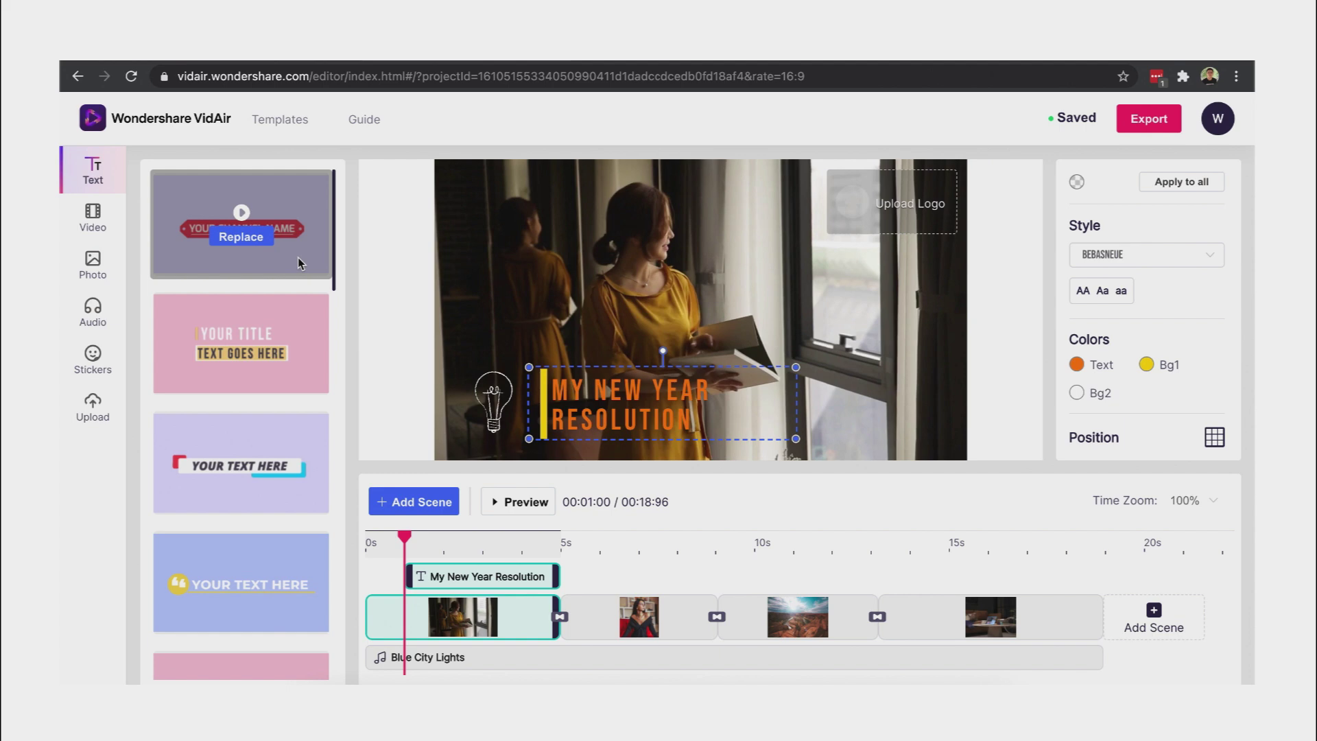
{"action": "mouse_move", "coordinate": [302, 364]}
{"action": "left_click", "coordinate": [242, 334]}
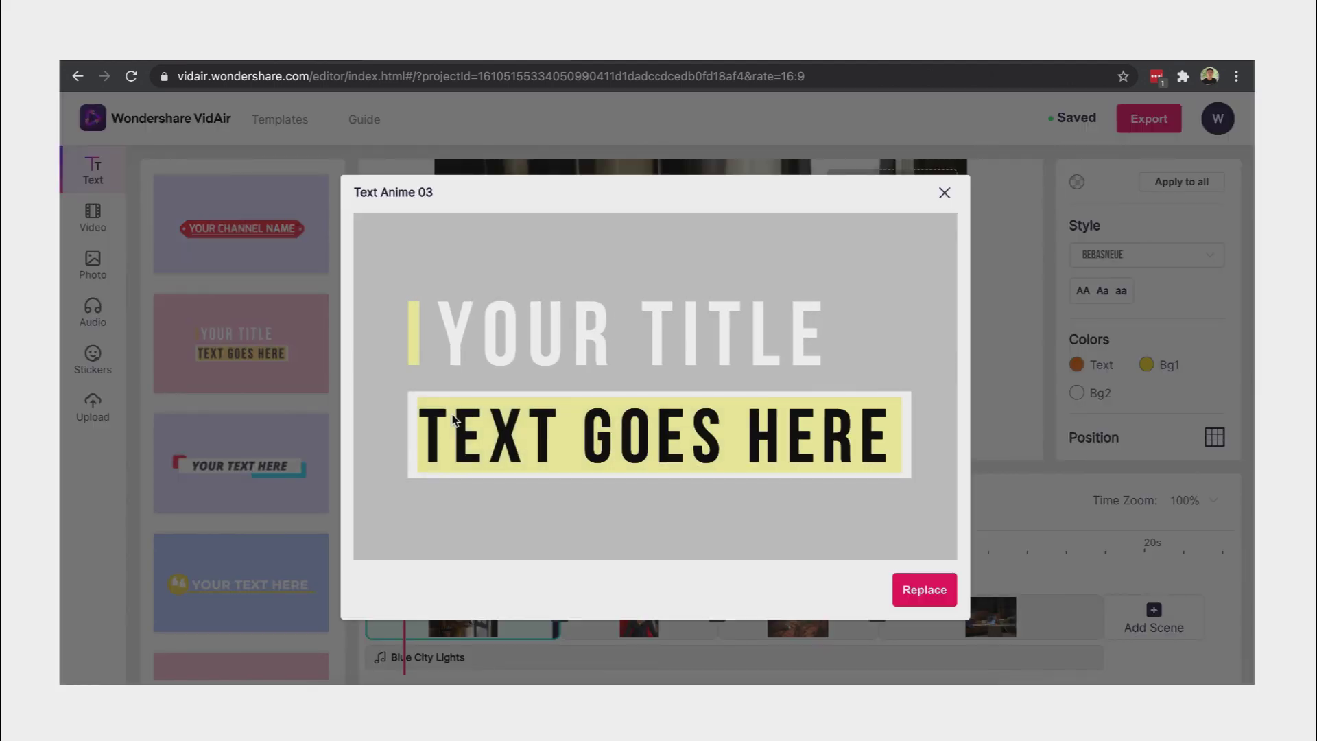
{"action": "left_click", "coordinate": [945, 193]}
{"action": "scroll", "coordinate": [240, 442], "scroll_direction": "down", "scroll_amount": 1}
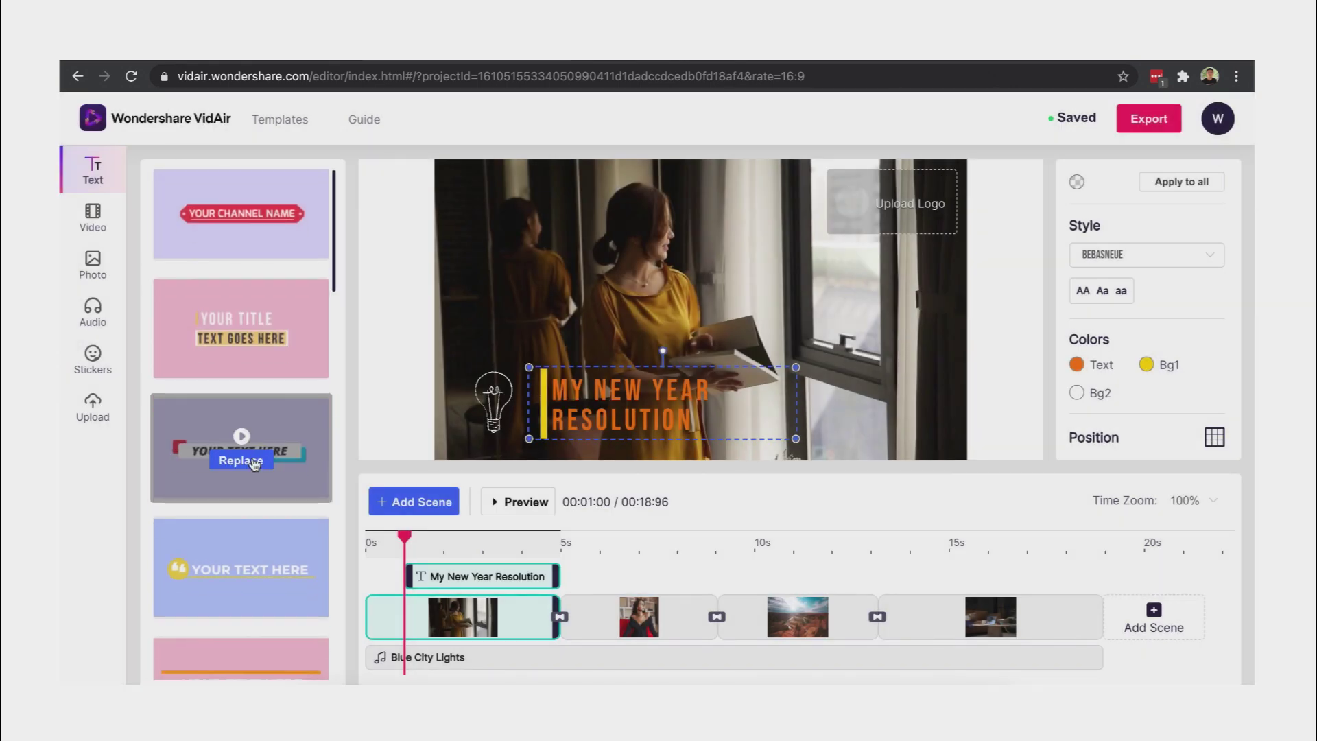
{"action": "left_click", "coordinate": [244, 443]}
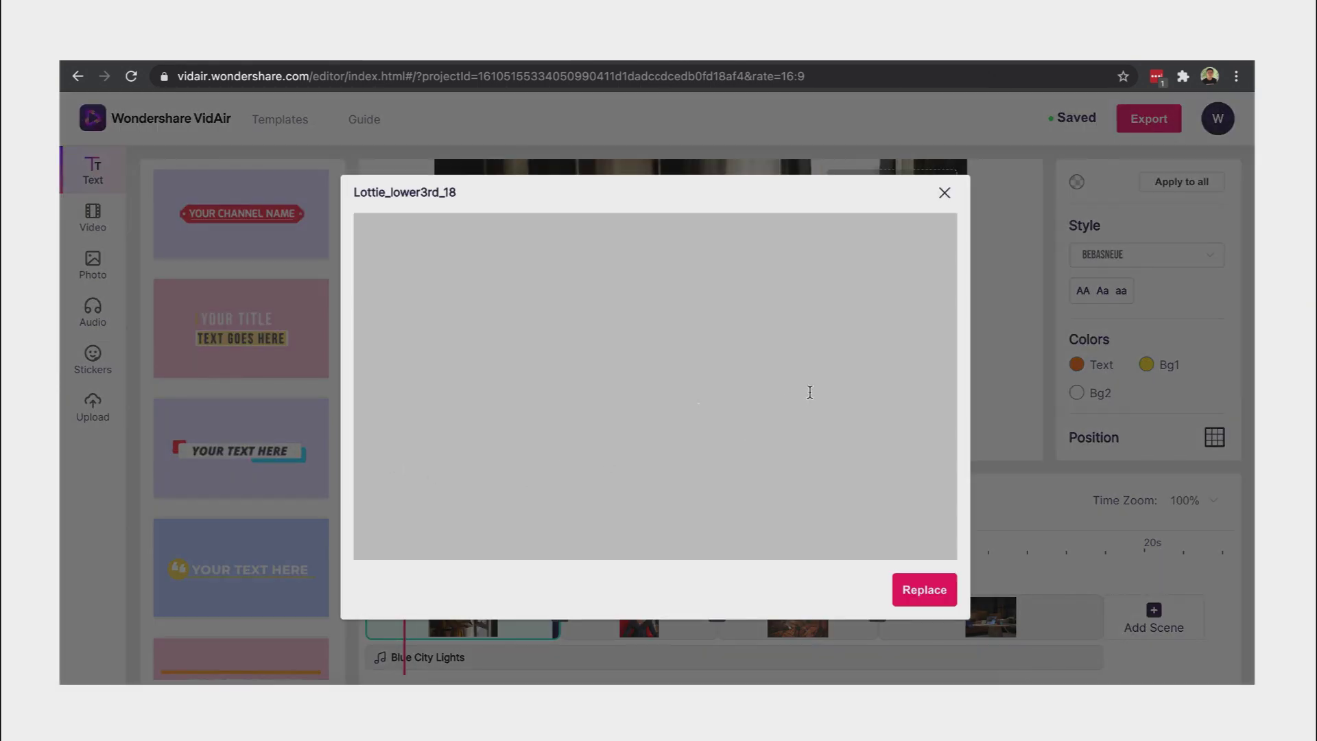
{"action": "left_click", "coordinate": [945, 193]}
Replace the first scene's title with the 'Some of the best memories' template.
{"action": "scroll", "coordinate": [309, 579], "scroll_direction": "down", "scroll_amount": 5}
{"action": "left_click", "coordinate": [243, 486]}
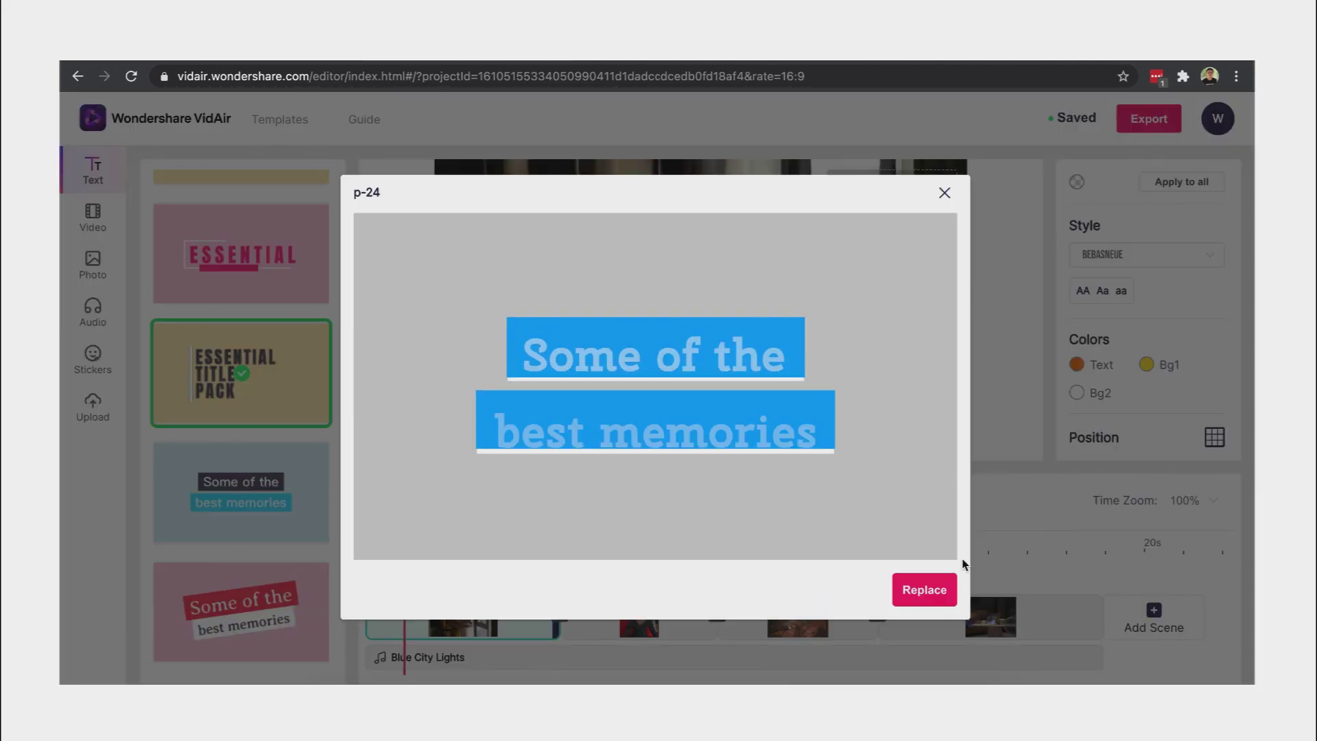
{"action": "left_click", "coordinate": [907, 589]}
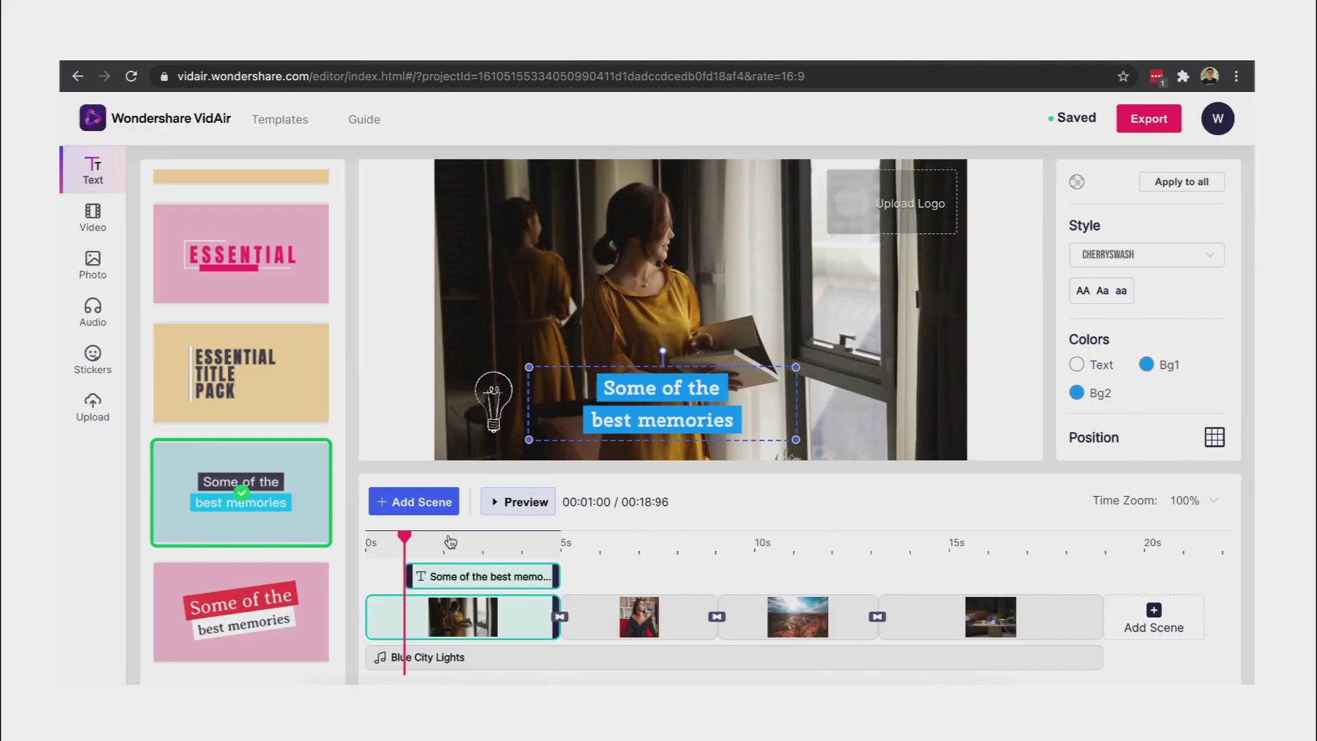
{"action": "left_click", "coordinate": [518, 502]}
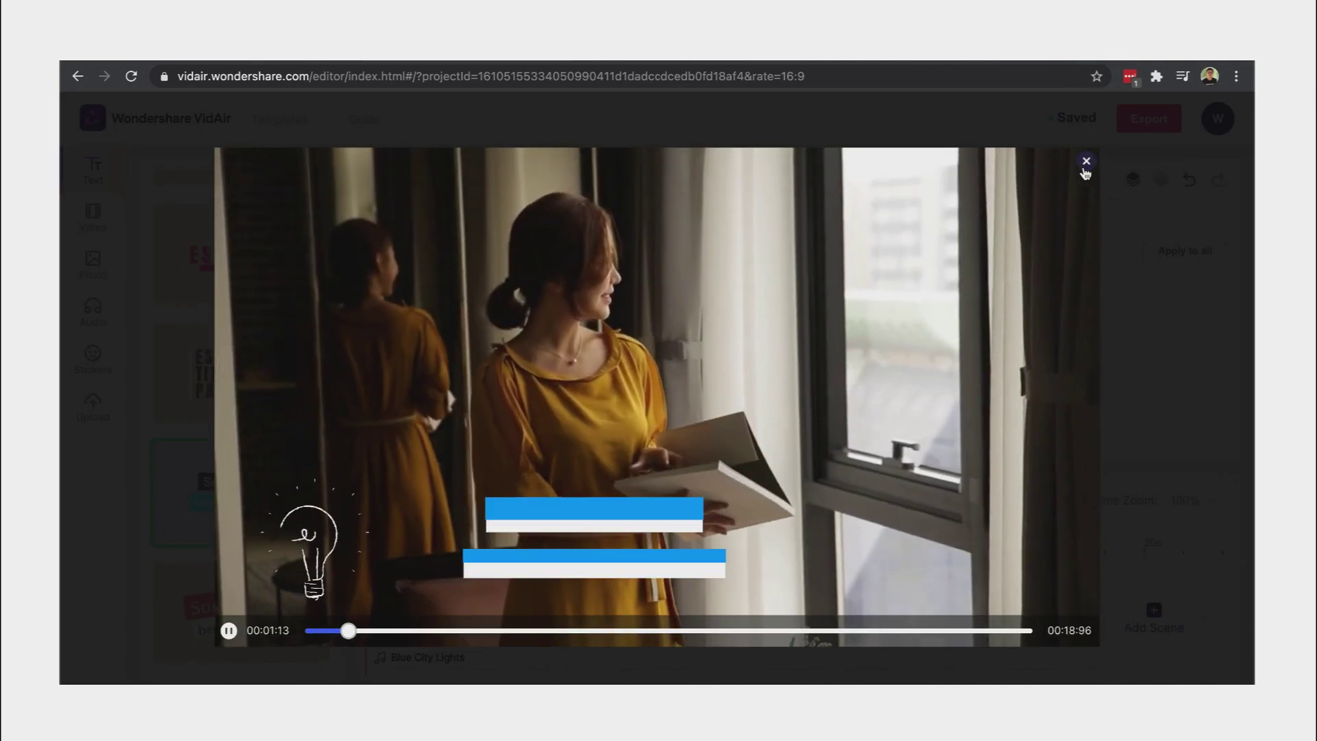
{"action": "key", "text": "Escape"}
{"action": "scroll", "coordinate": [304, 529], "scroll_direction": "down", "scroll_amount": 3}
{"action": "scroll", "coordinate": [303, 529], "scroll_direction": "down", "scroll_amount": 5}
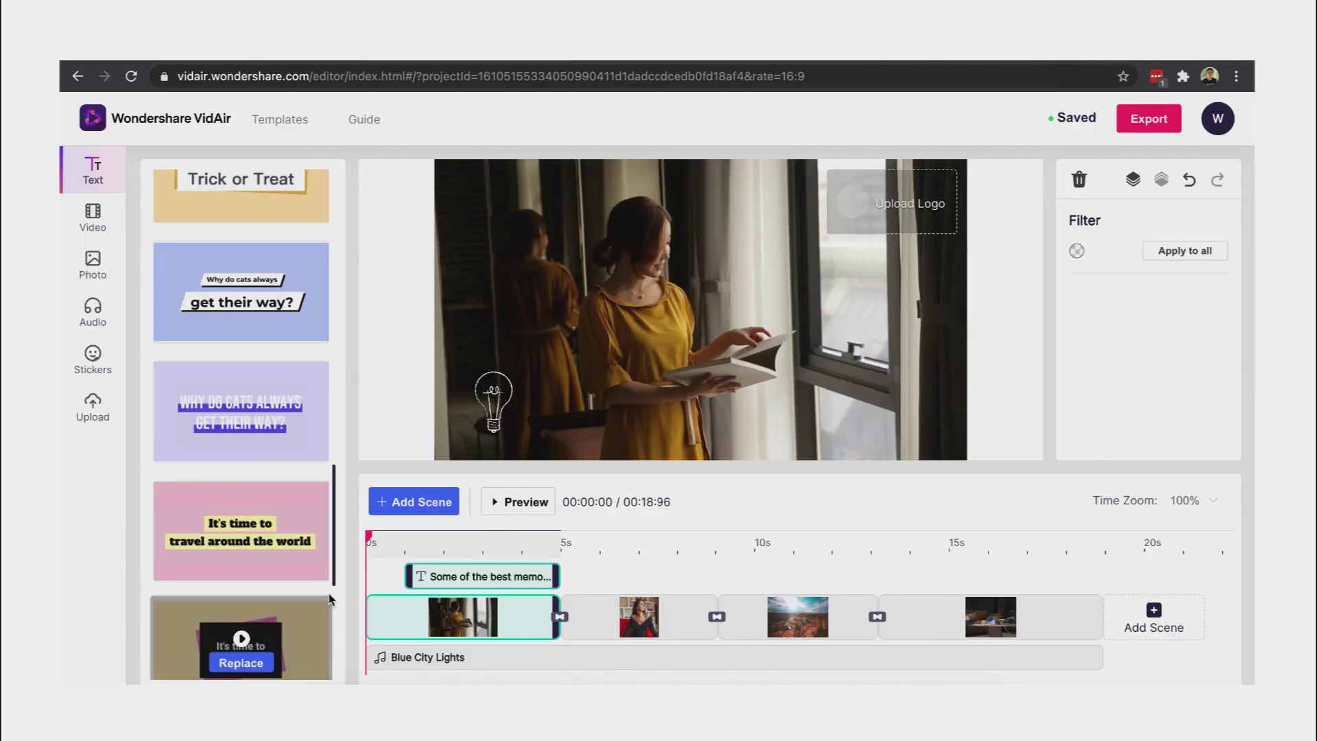
{"action": "left_click", "coordinate": [247, 443]}
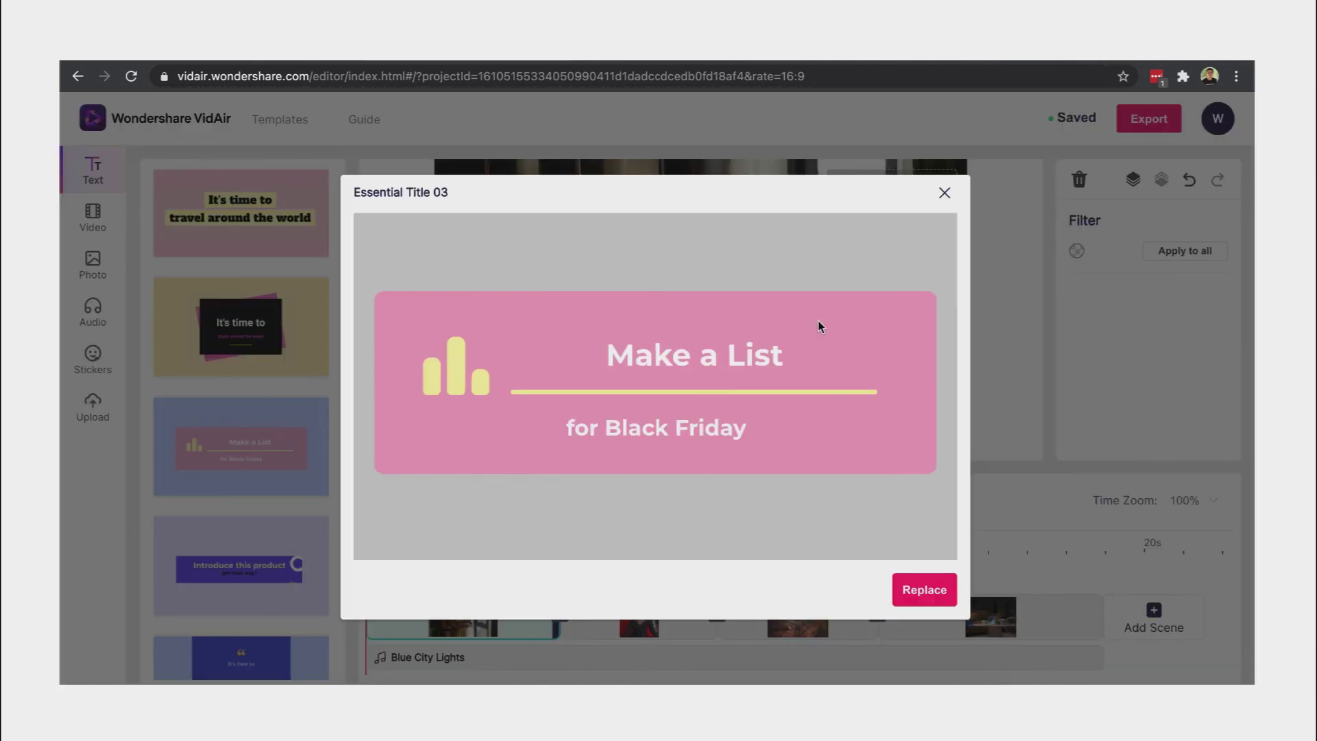
{"action": "key", "text": "Escape"}
{"action": "scroll", "coordinate": [322, 441], "scroll_direction": "down", "scroll_amount": 5}
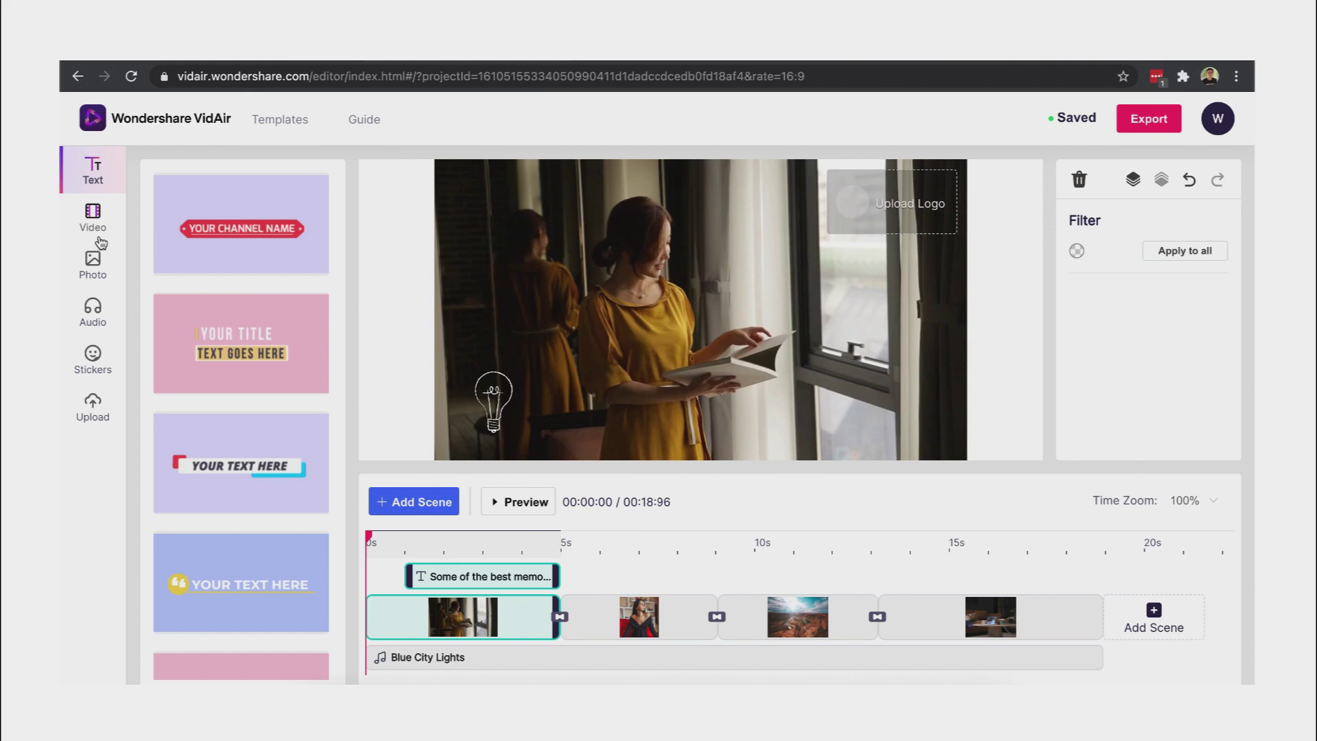
Preview the man-at-dinner stock video clip, then show the Upload media library.
{"action": "left_click", "coordinate": [92, 227]}
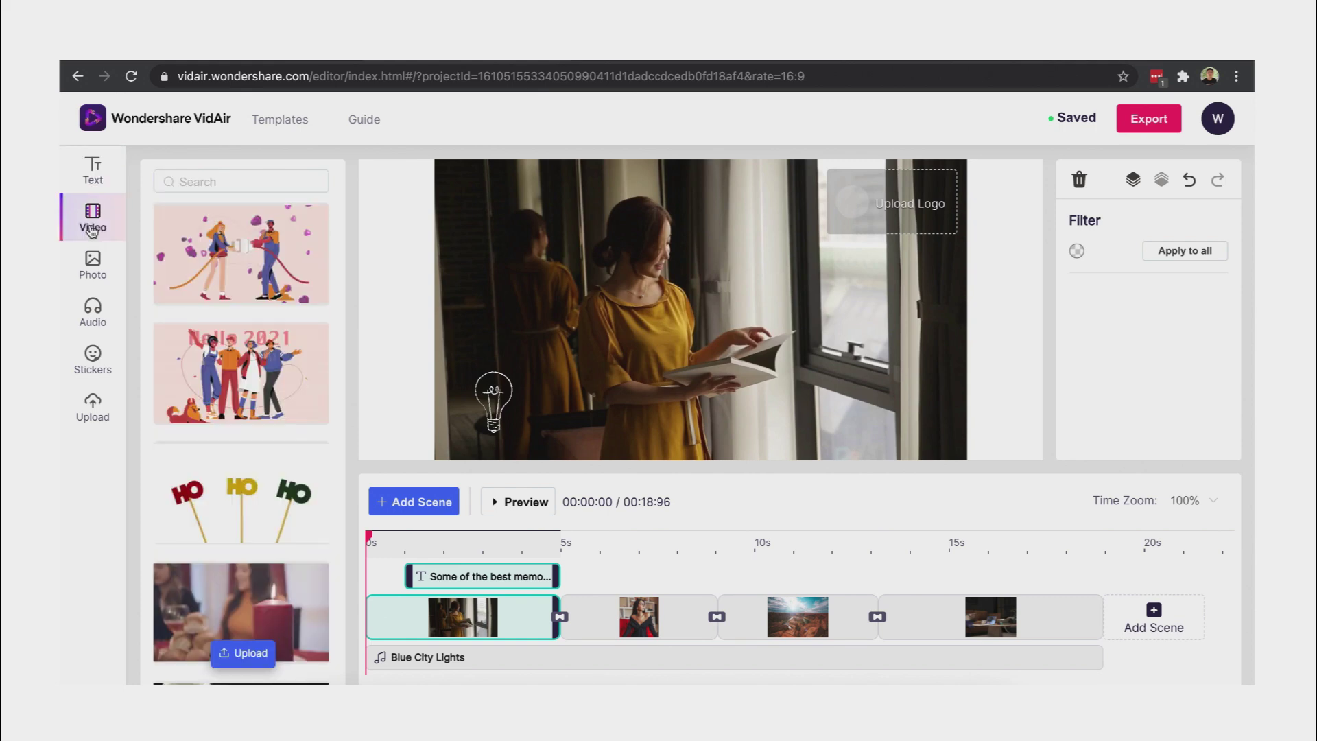
{"action": "scroll", "coordinate": [240, 384], "scroll_direction": "down", "scroll_amount": 3}
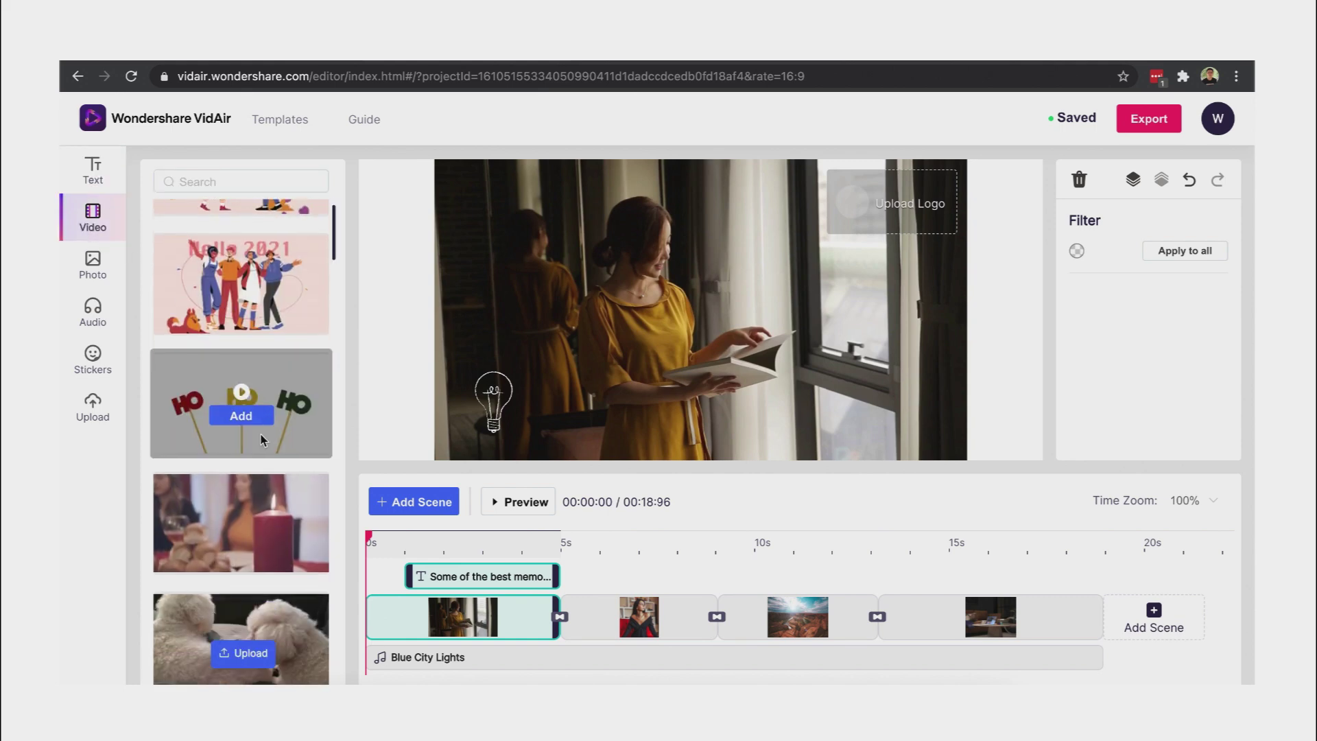
{"action": "scroll", "coordinate": [278, 463], "scroll_direction": "down", "scroll_amount": 3}
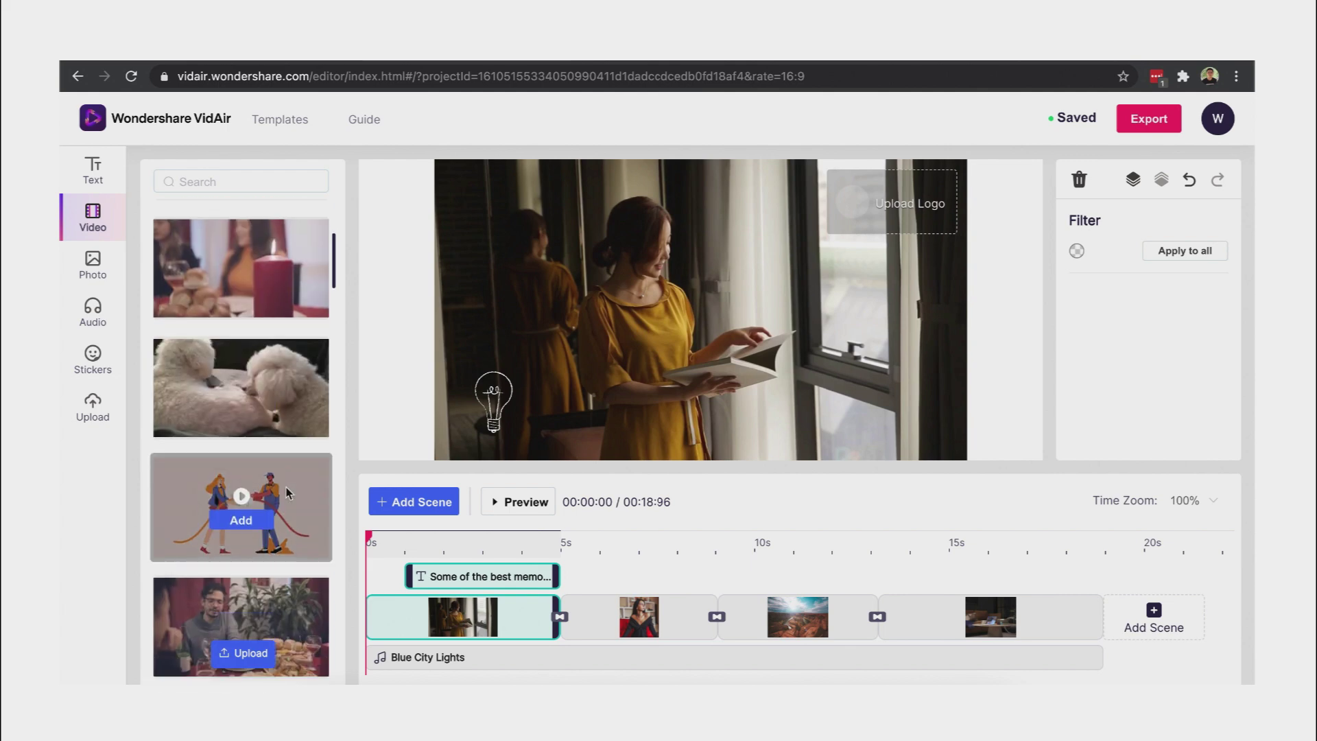
{"action": "scroll", "coordinate": [291, 481], "scroll_direction": "down", "scroll_amount": 1}
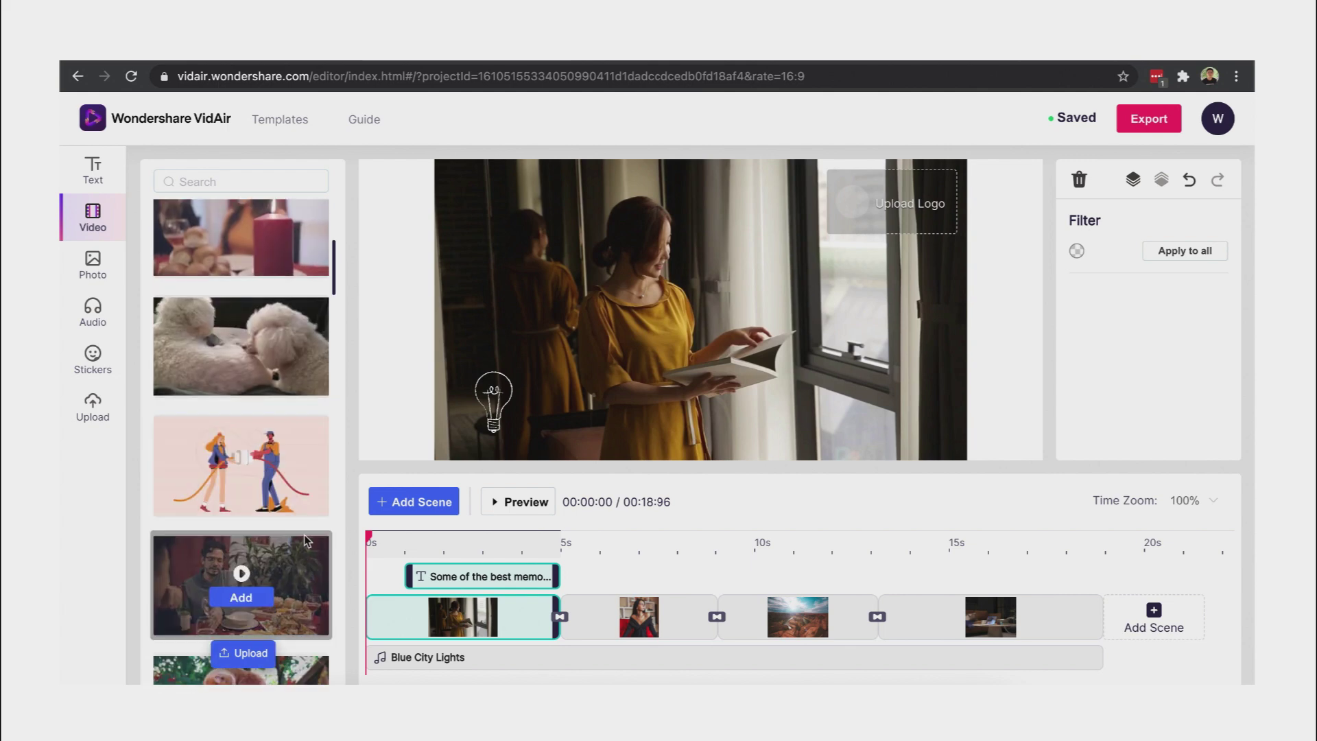
{"action": "left_click", "coordinate": [242, 575]}
{"action": "left_click", "coordinate": [448, 479]}
{"action": "left_click", "coordinate": [447, 480]}
{"action": "left_click", "coordinate": [859, 149]}
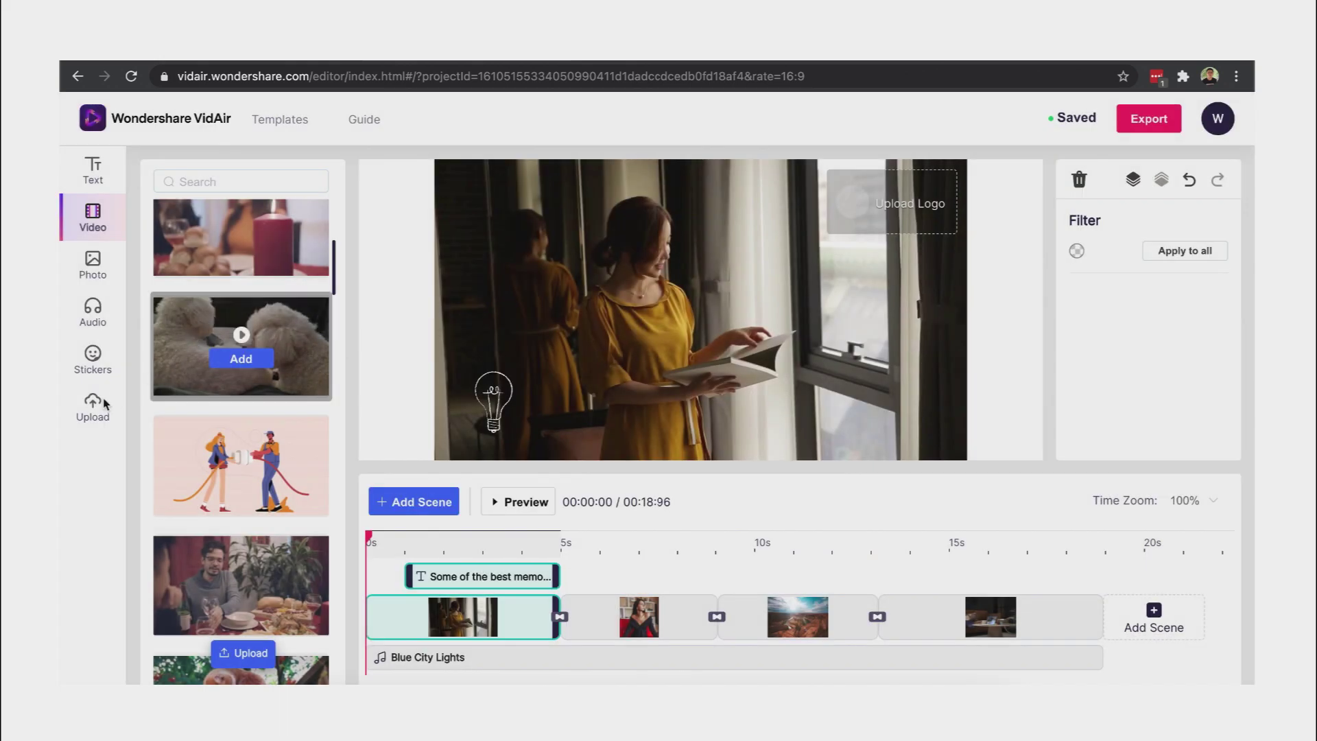
{"action": "left_click", "coordinate": [83, 414]}
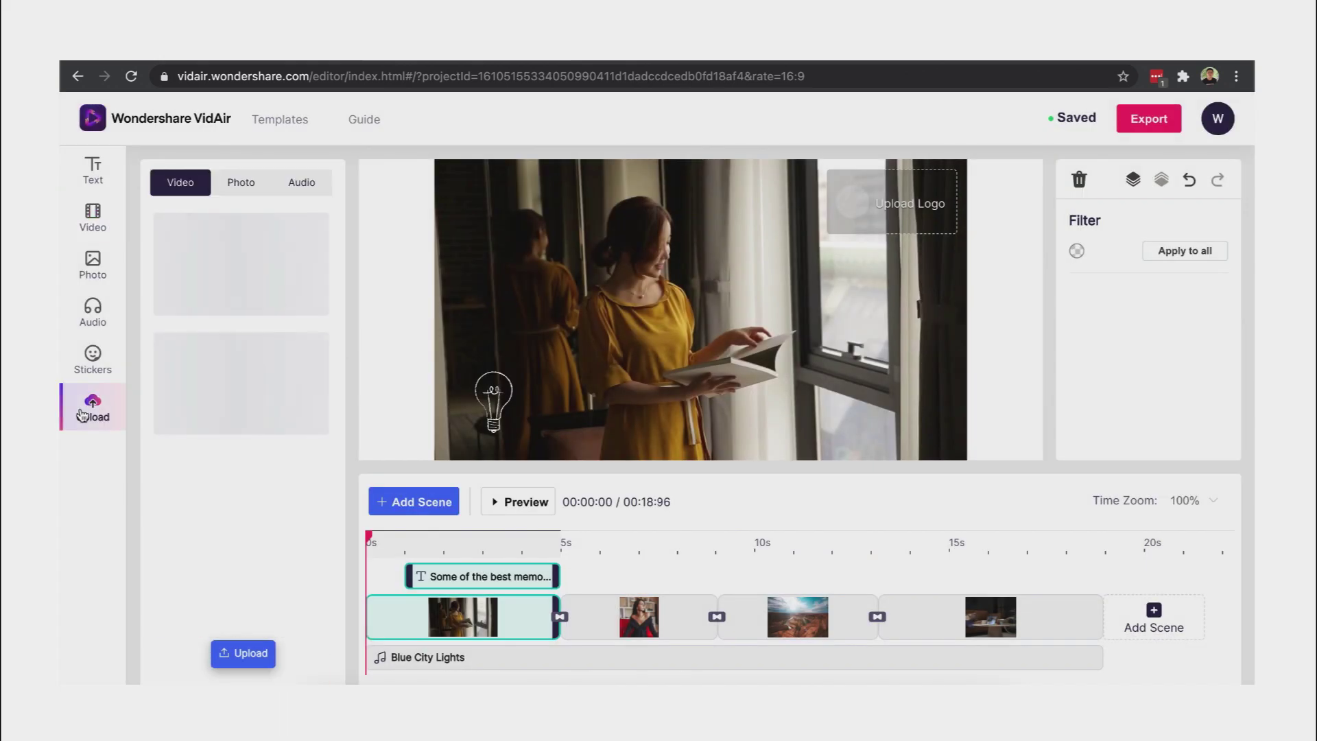
Check the Photo, Audio and Video upload tabs, cancel a file upload, and sample All night long.
{"action": "left_click", "coordinate": [239, 190]}
{"action": "left_click", "coordinate": [291, 186]}
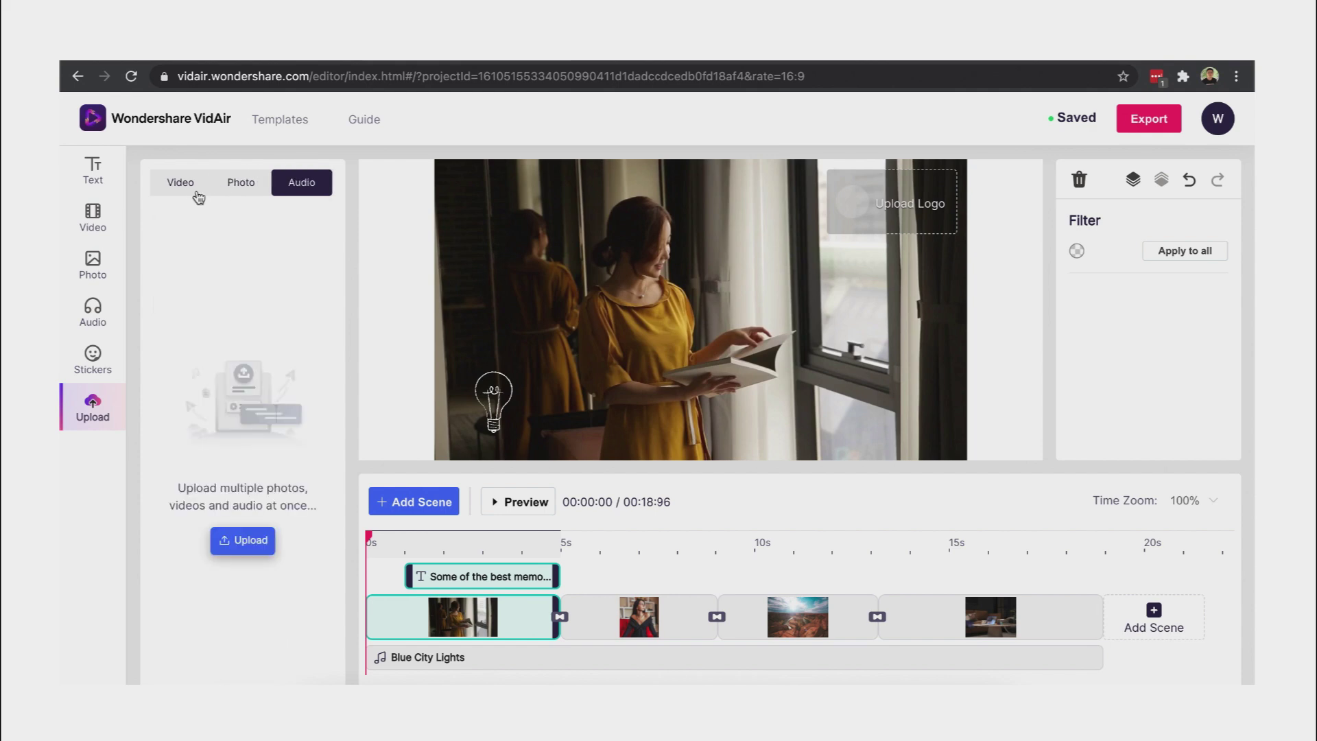
{"action": "left_click", "coordinate": [192, 193]}
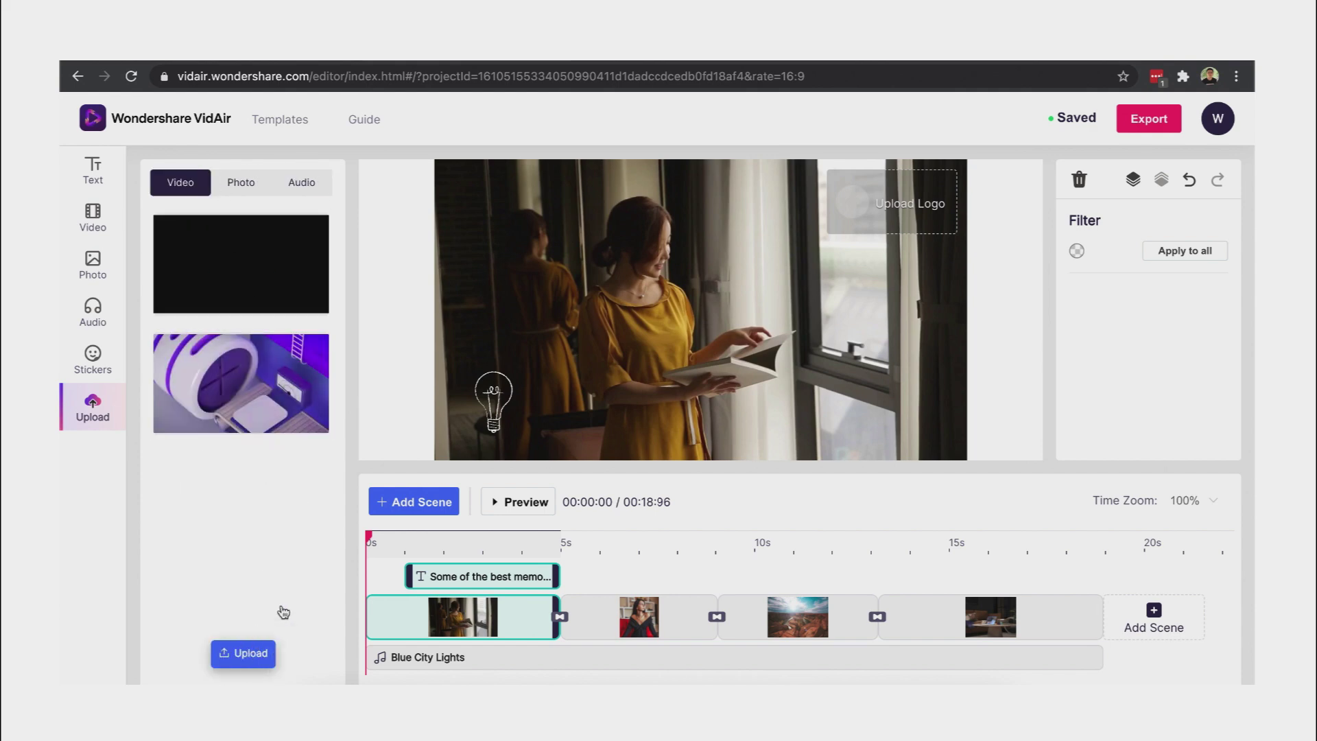
{"action": "left_click", "coordinate": [272, 652]}
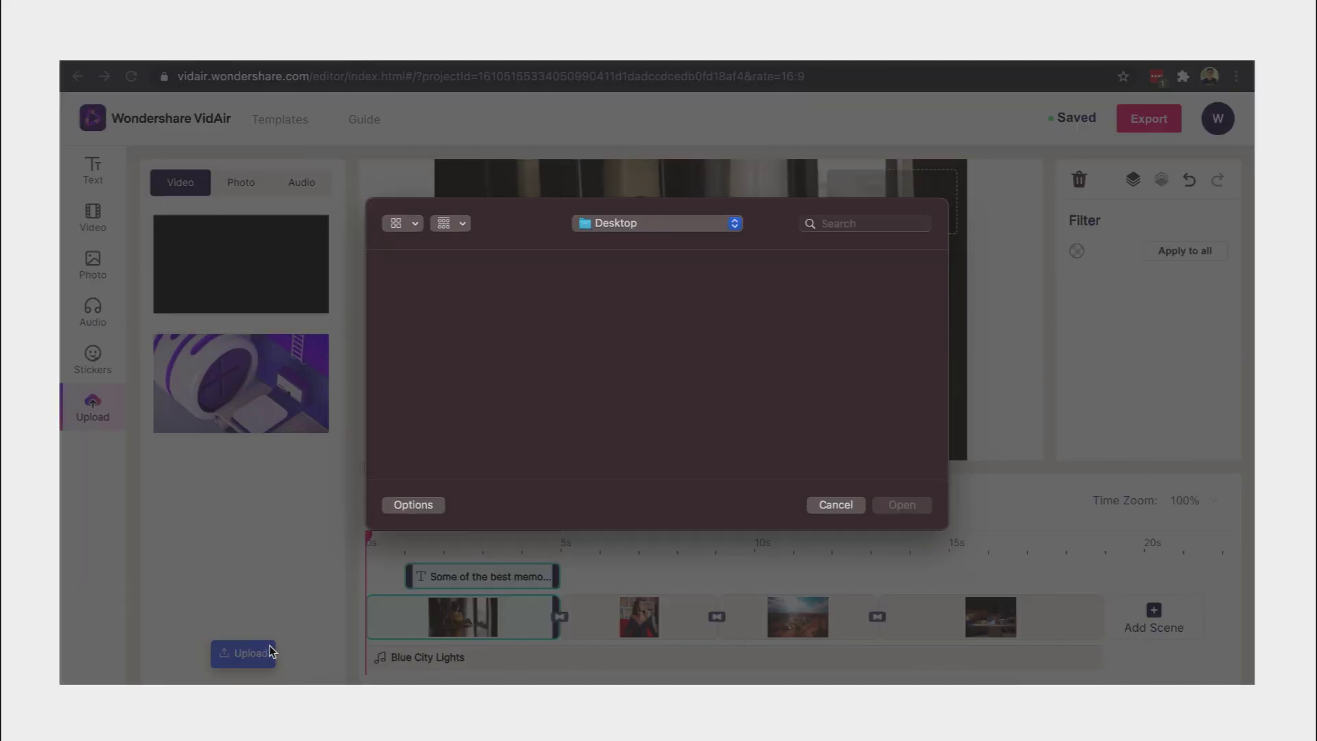
{"action": "left_click", "coordinate": [830, 507]}
{"action": "left_click", "coordinate": [93, 310]}
{"action": "left_click", "coordinate": [172, 378]}
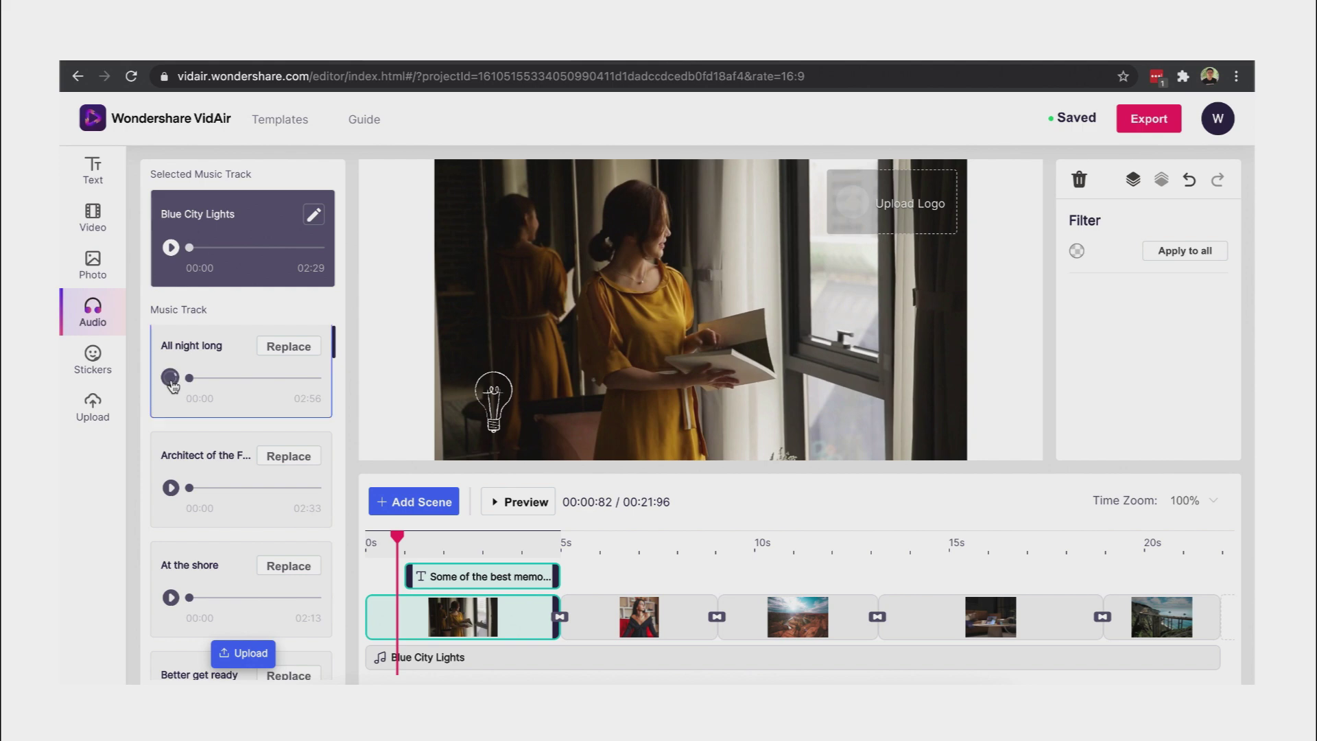
Delete the Blue City Lights music and play a sample of All night long (02:56).
{"action": "scroll", "coordinate": [173, 386], "scroll_direction": "down", "scroll_amount": 5}
{"action": "left_click", "coordinate": [792, 660]}
{"action": "left_click", "coordinate": [775, 621]}
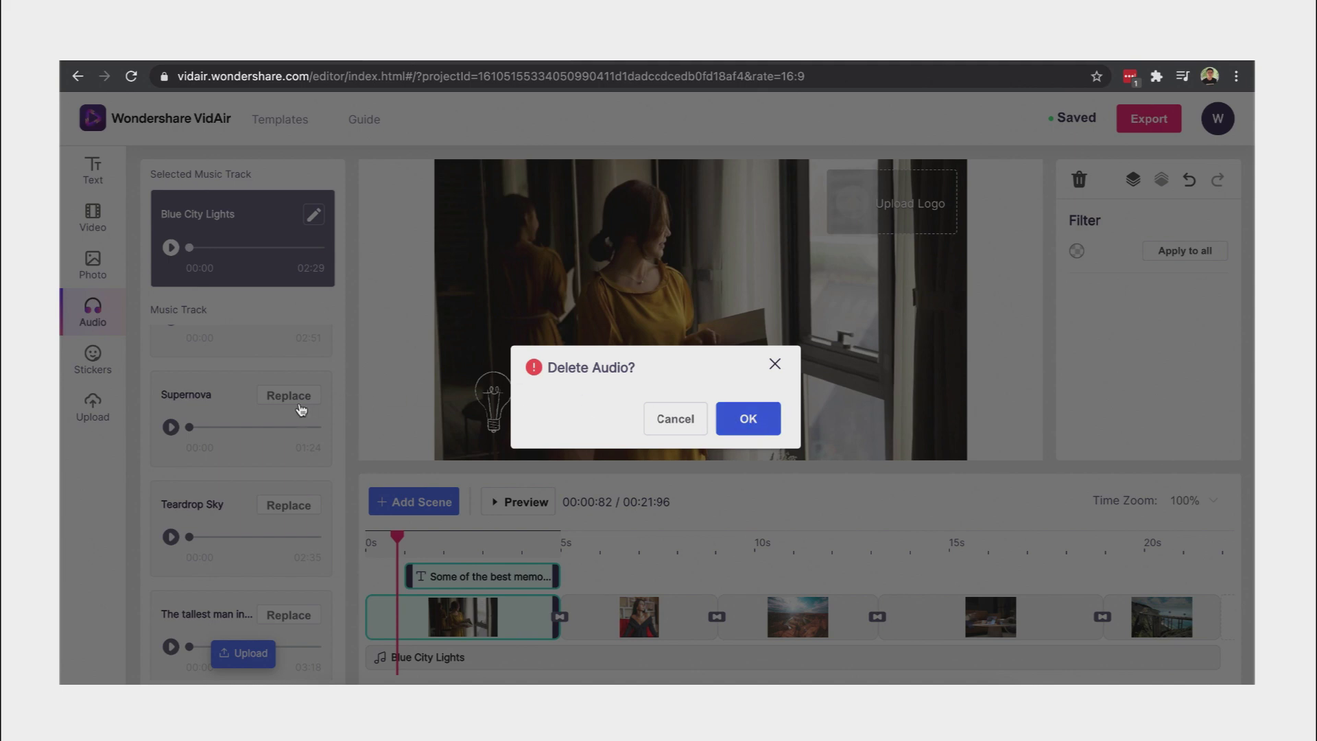
{"action": "scroll", "coordinate": [227, 412], "scroll_direction": "up", "scroll_amount": 5}
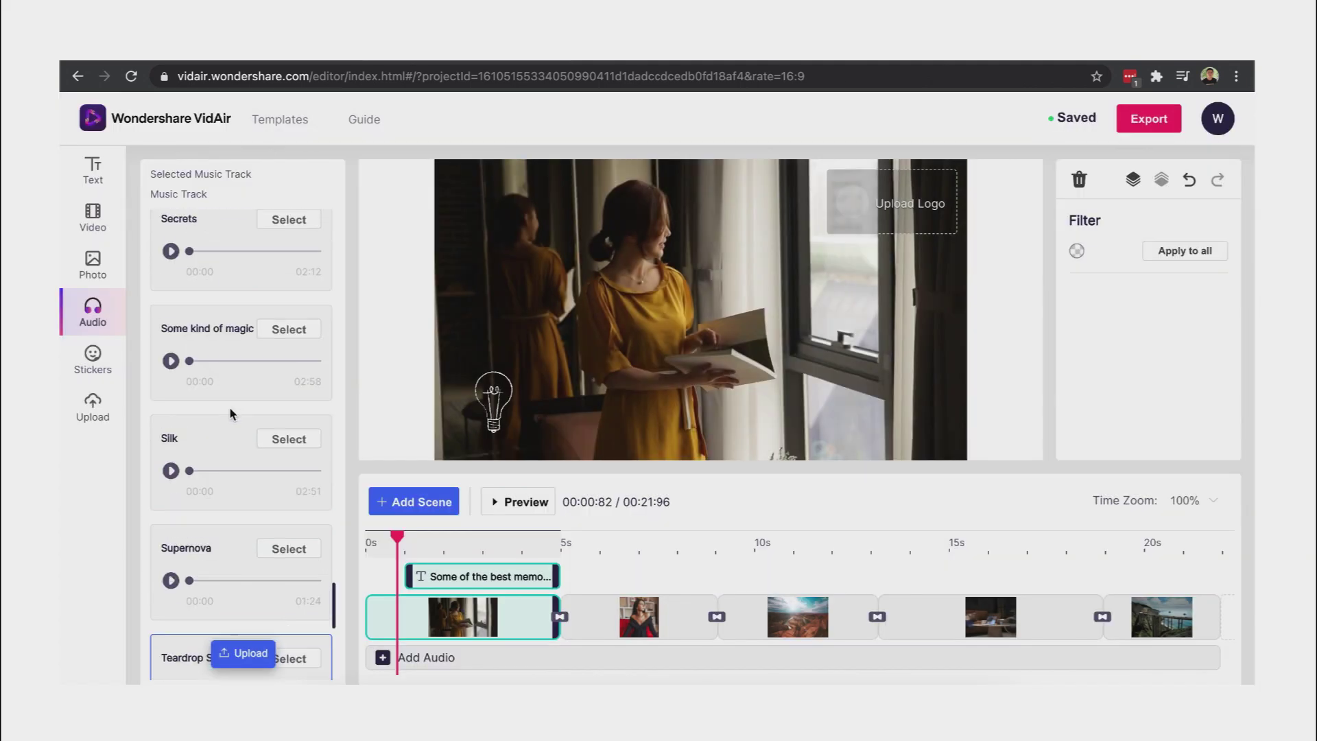
{"action": "scroll", "coordinate": [221, 408], "scroll_direction": "up", "scroll_amount": 20}
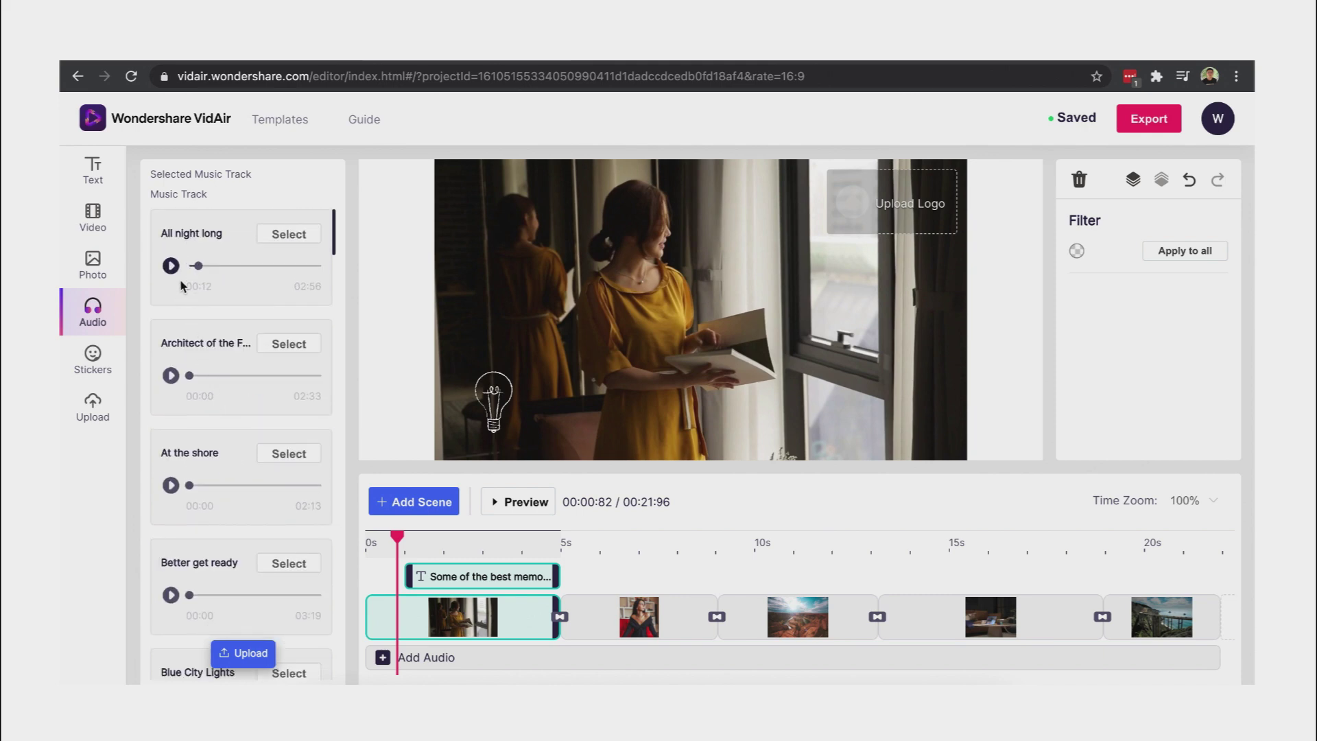
{"action": "left_click", "coordinate": [172, 267]}
{"action": "left_click", "coordinate": [172, 267]}
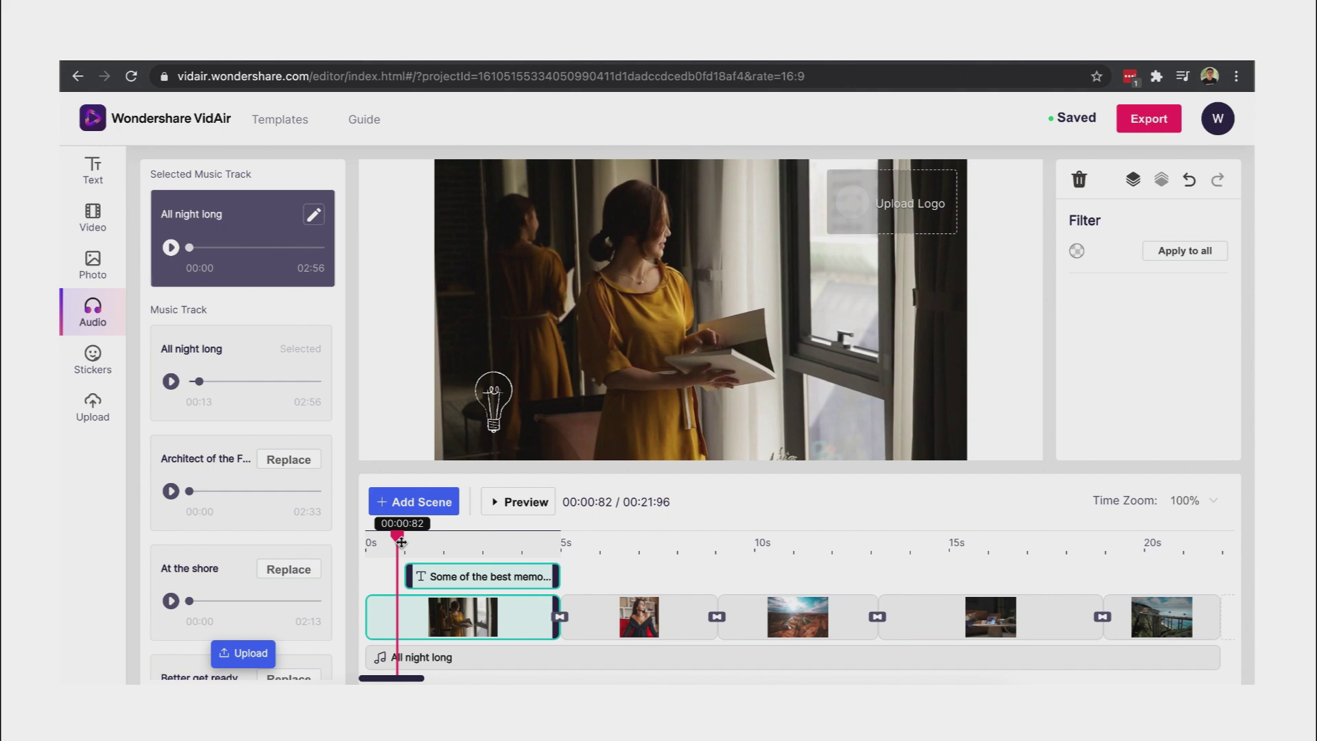
Play the full 00:21:96 video preview from the start, then close it.
{"action": "left_click_drag", "start_coordinate": [397, 536], "coordinate": [358, 541]}
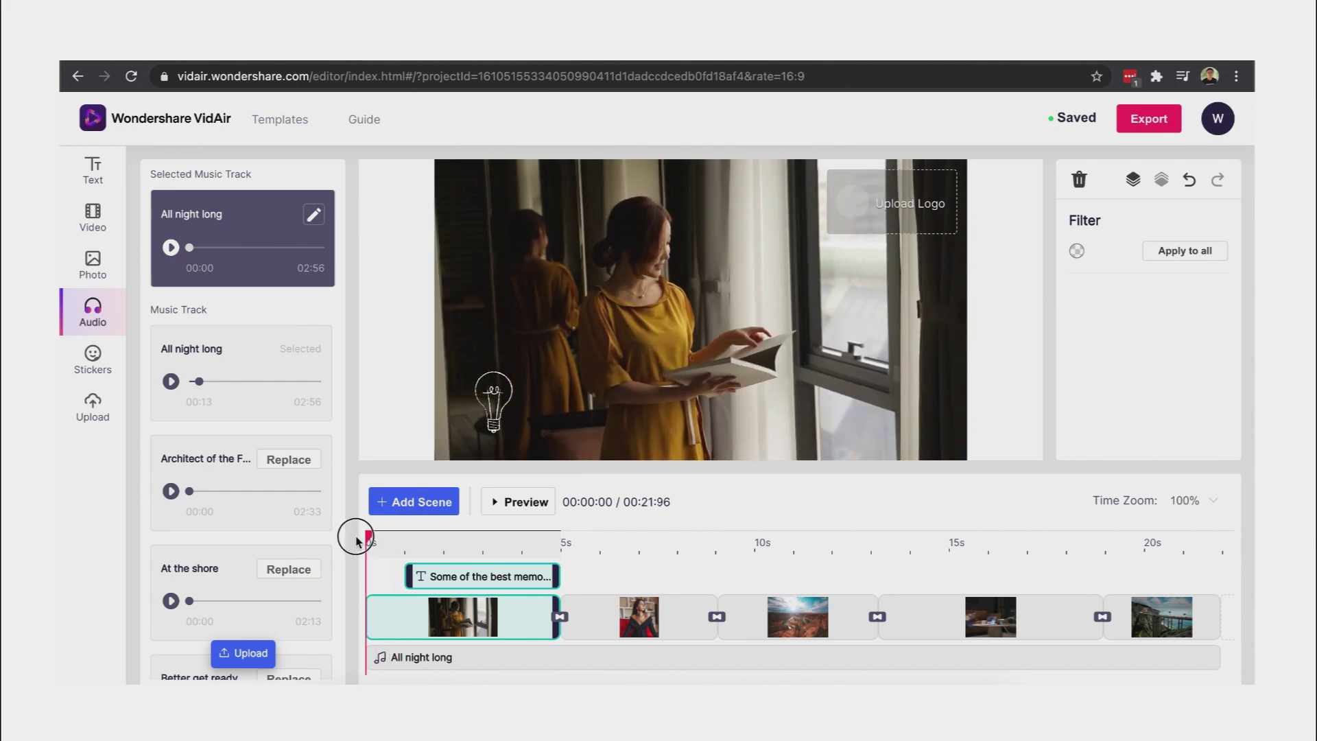
{"action": "left_click", "coordinate": [494, 503]}
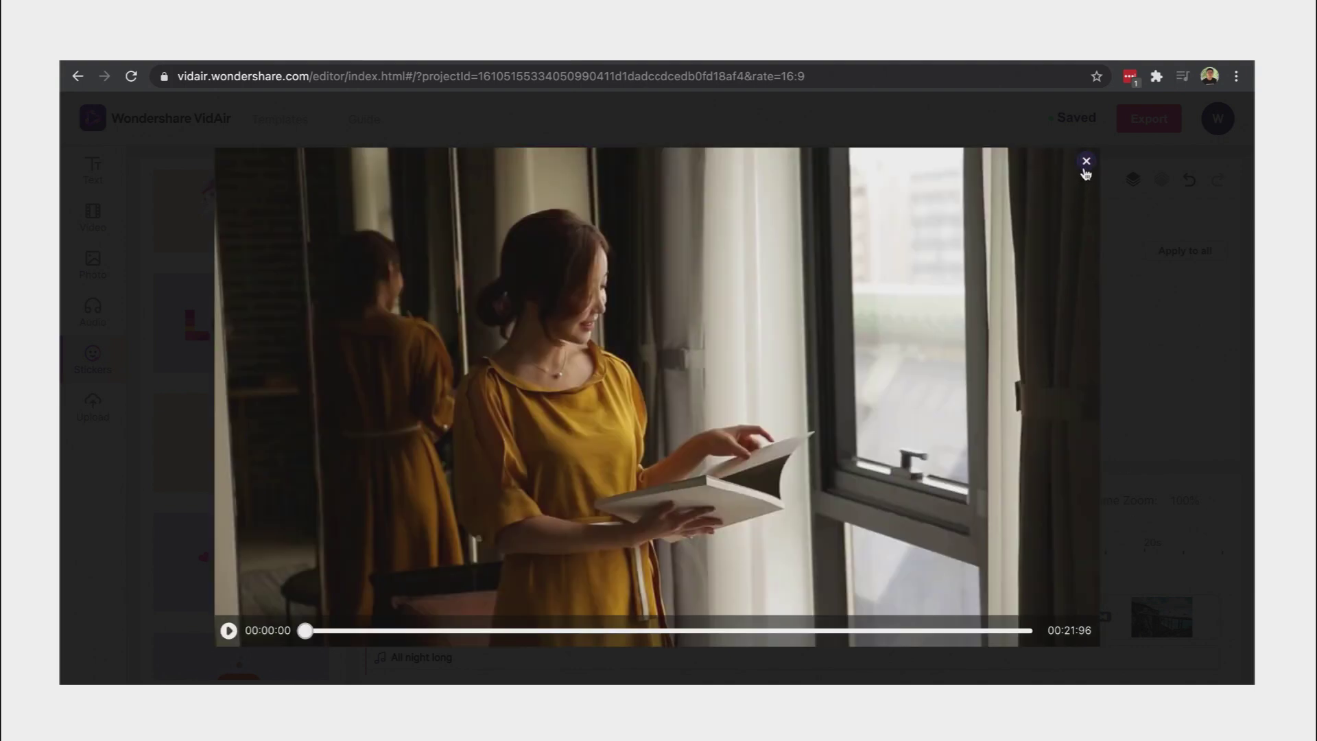
{"action": "left_click", "coordinate": [1086, 163]}
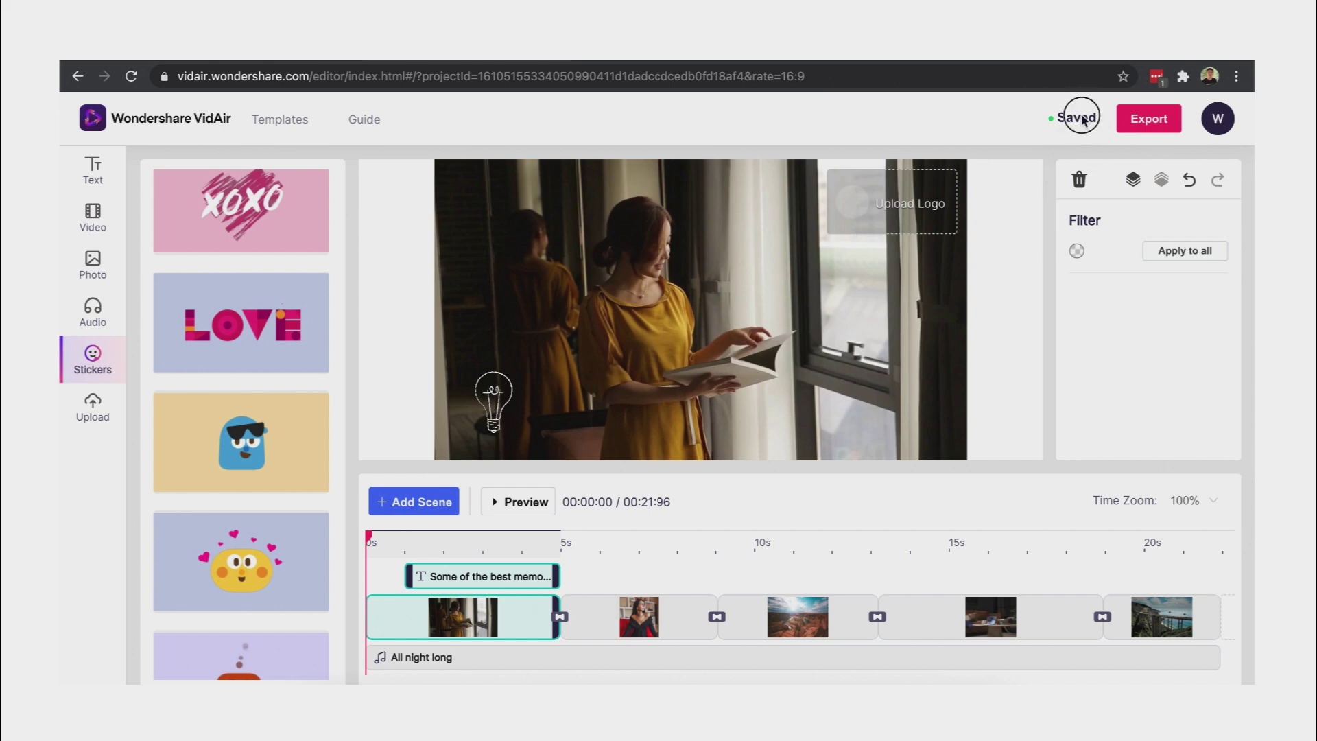
{"action": "left_click", "coordinate": [1149, 130]}
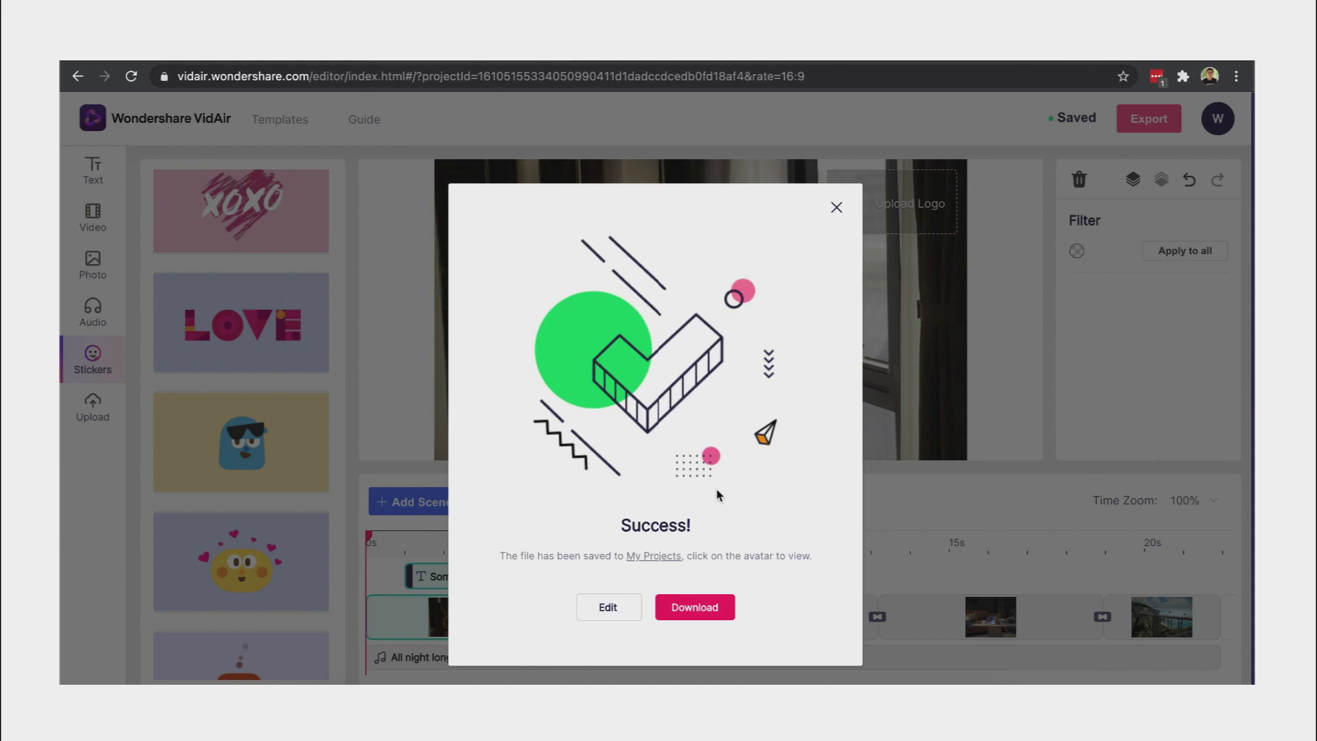
{"action": "left_click", "coordinate": [694, 610]}
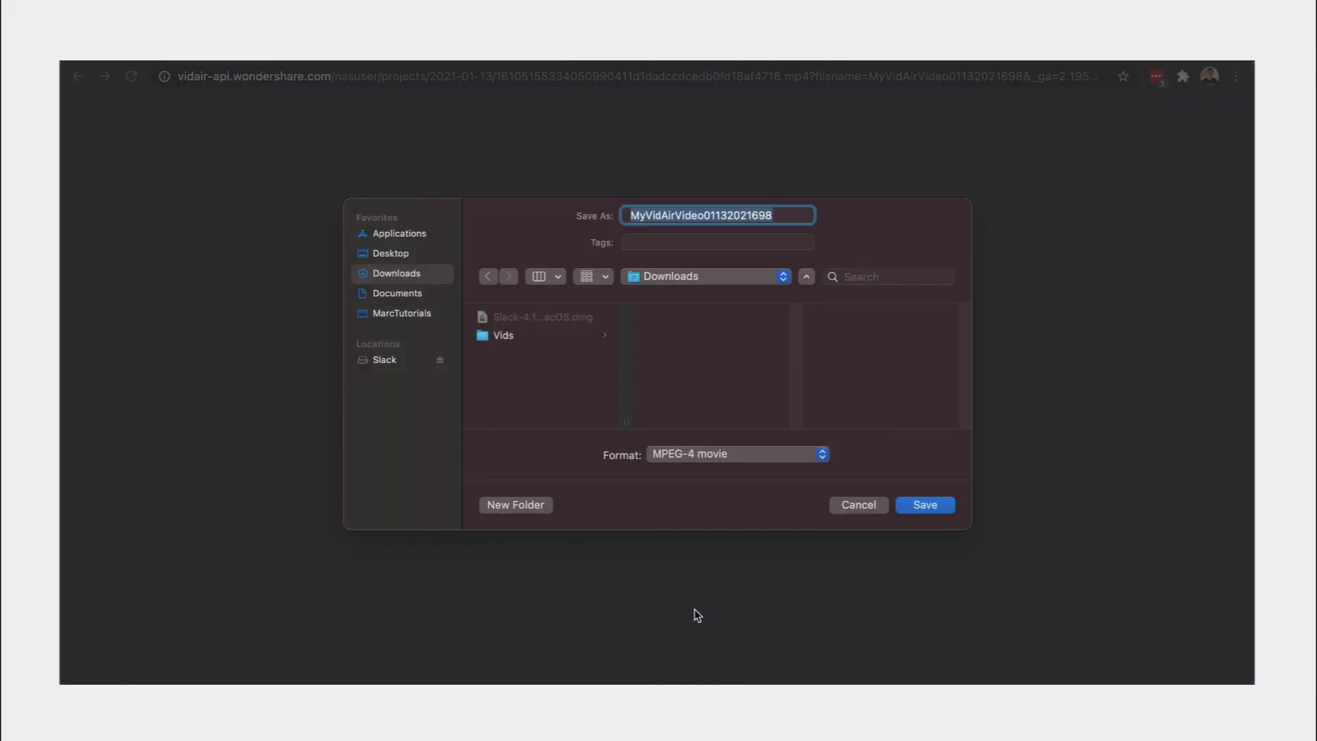